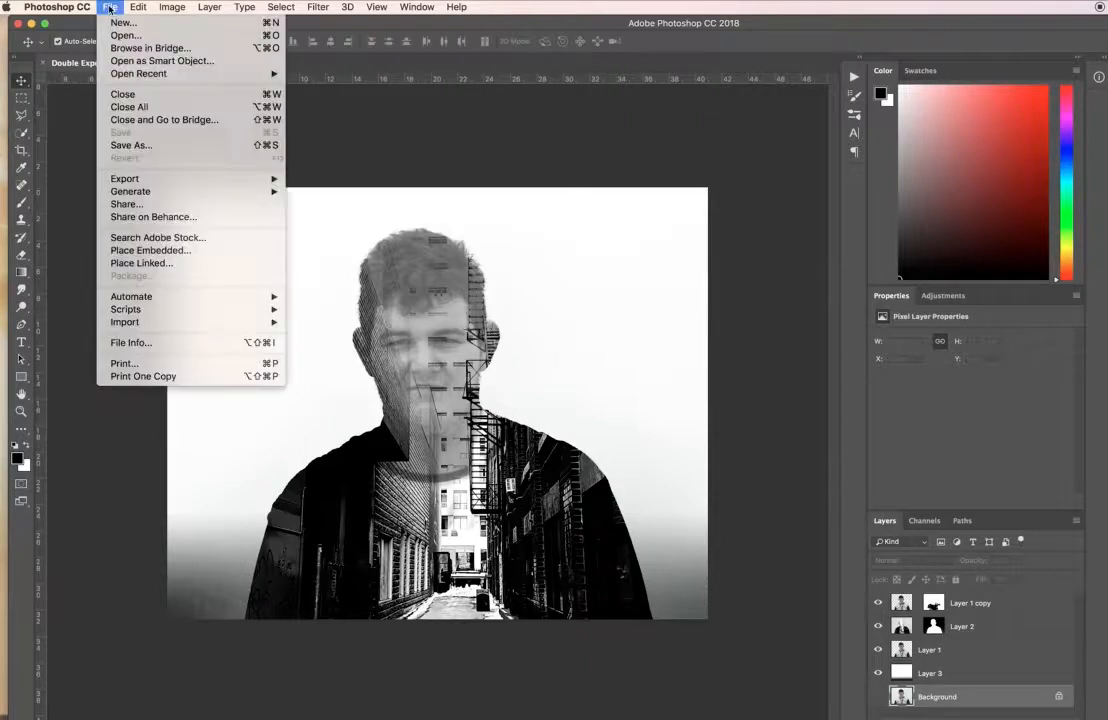
left_click(115, 36)
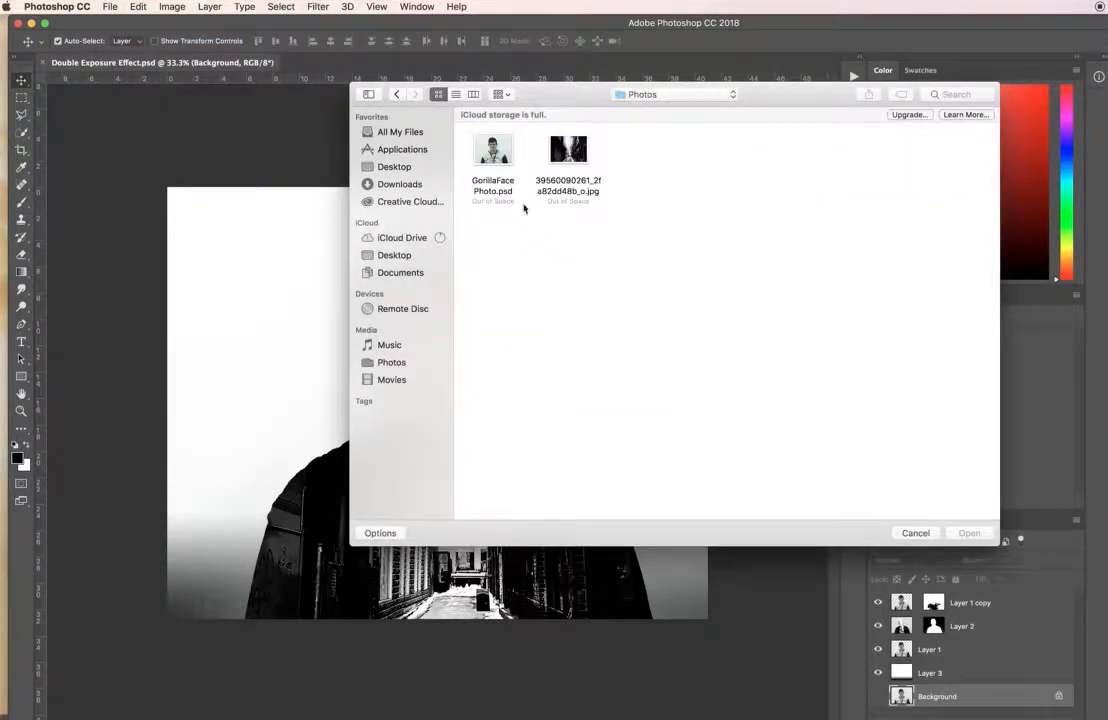
left_click(504, 167)
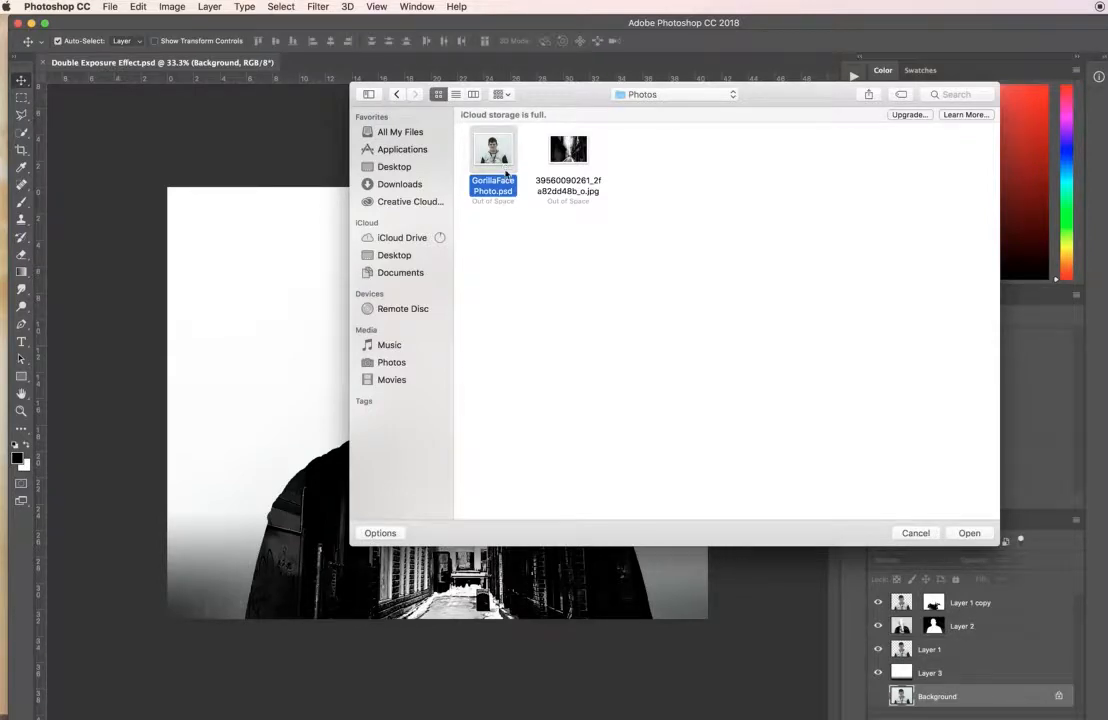
left_click(965, 532)
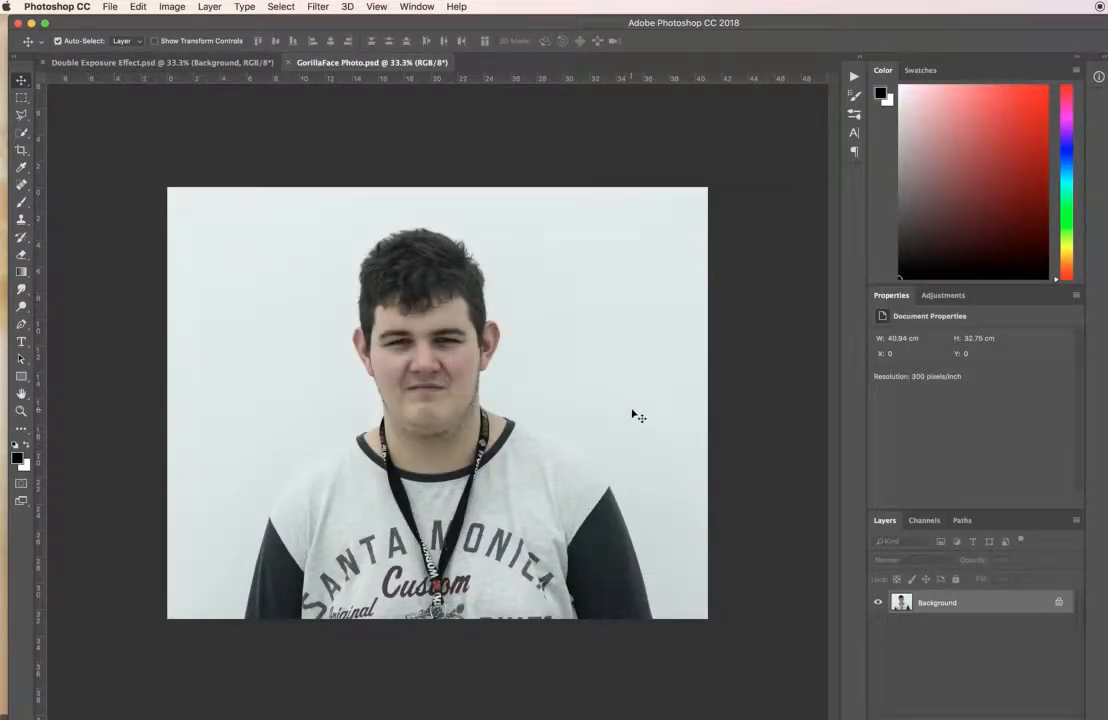
left_click(111, 7)
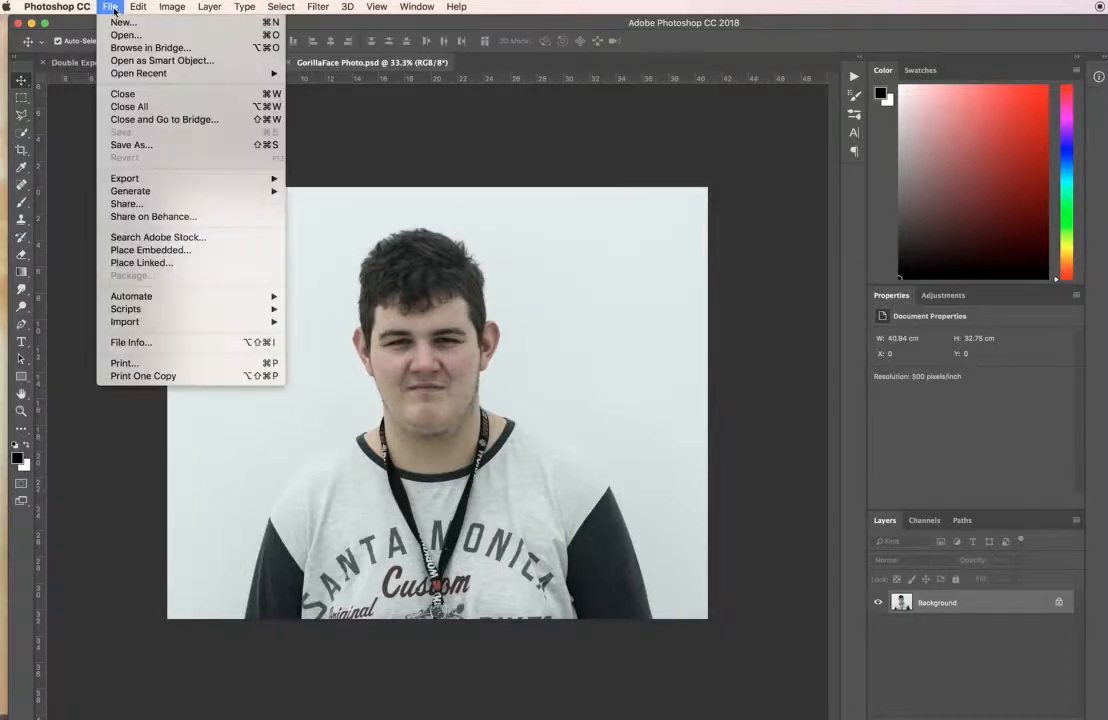
left_click(122, 32)
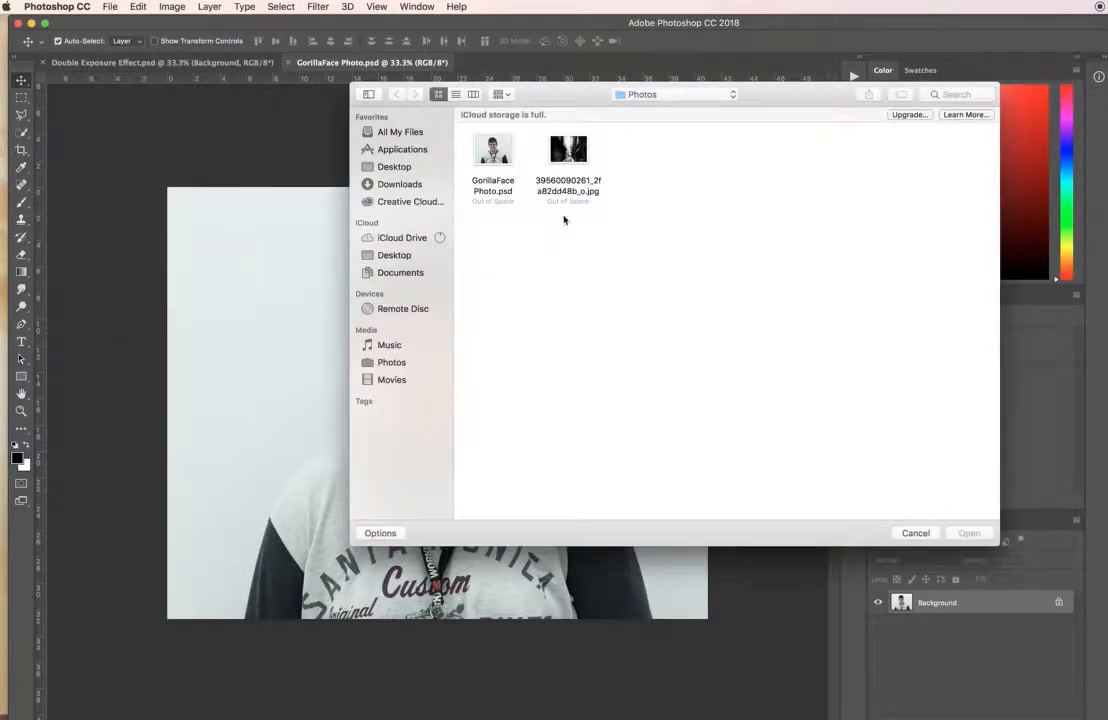
left_click(582, 163)
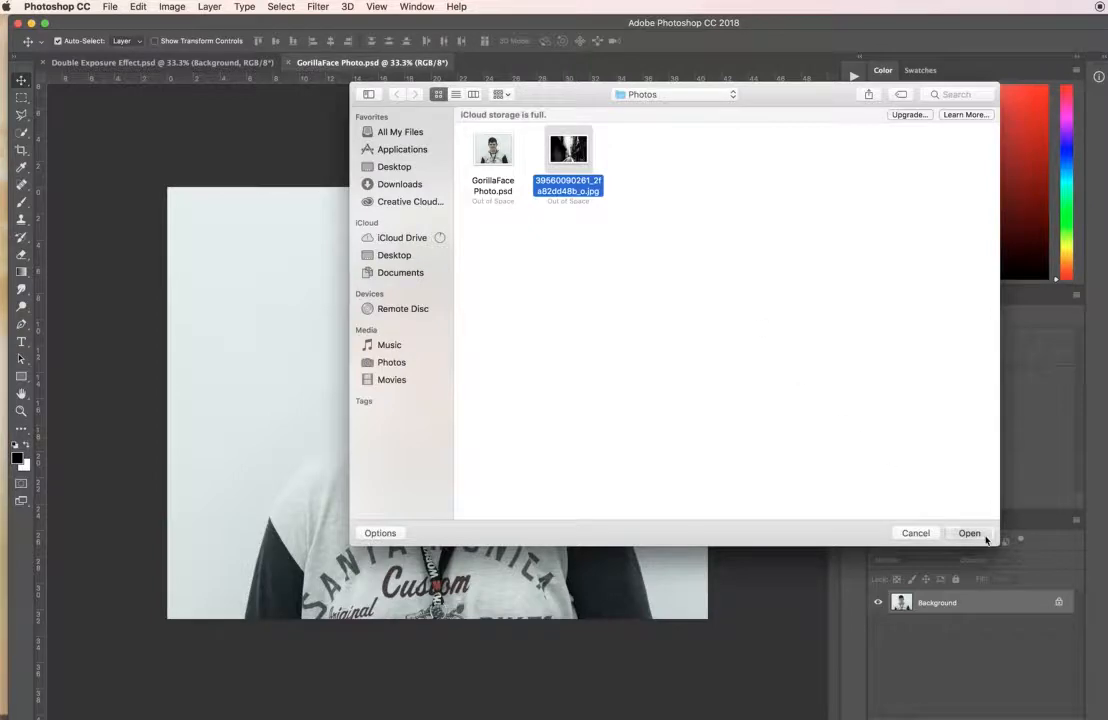
left_click(987, 536)
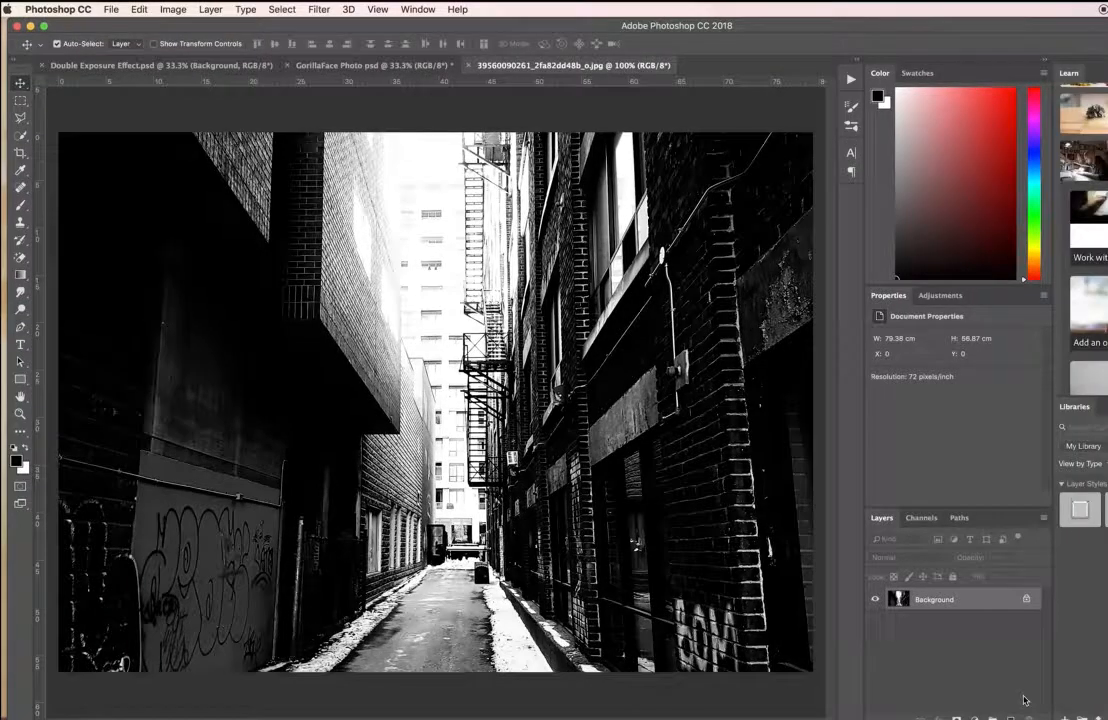
In the GorillaFace Photo document, hide the Red and Green channels and duplicate the Blue channel.
left_click(418, 68)
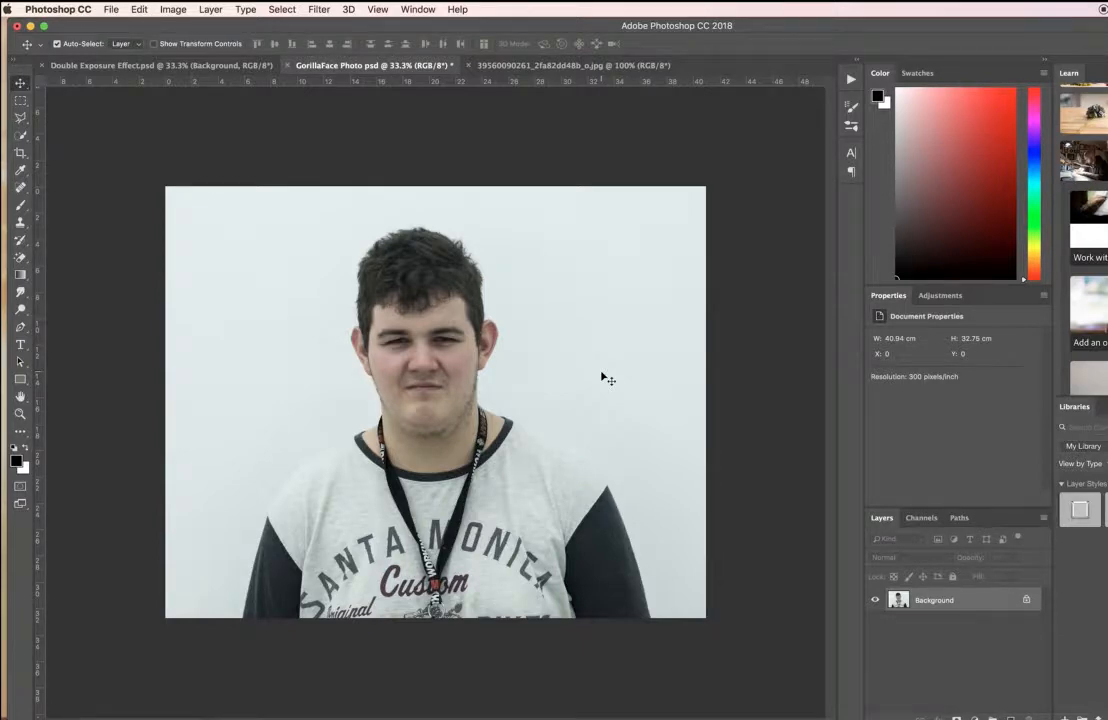
left_click(921, 518)
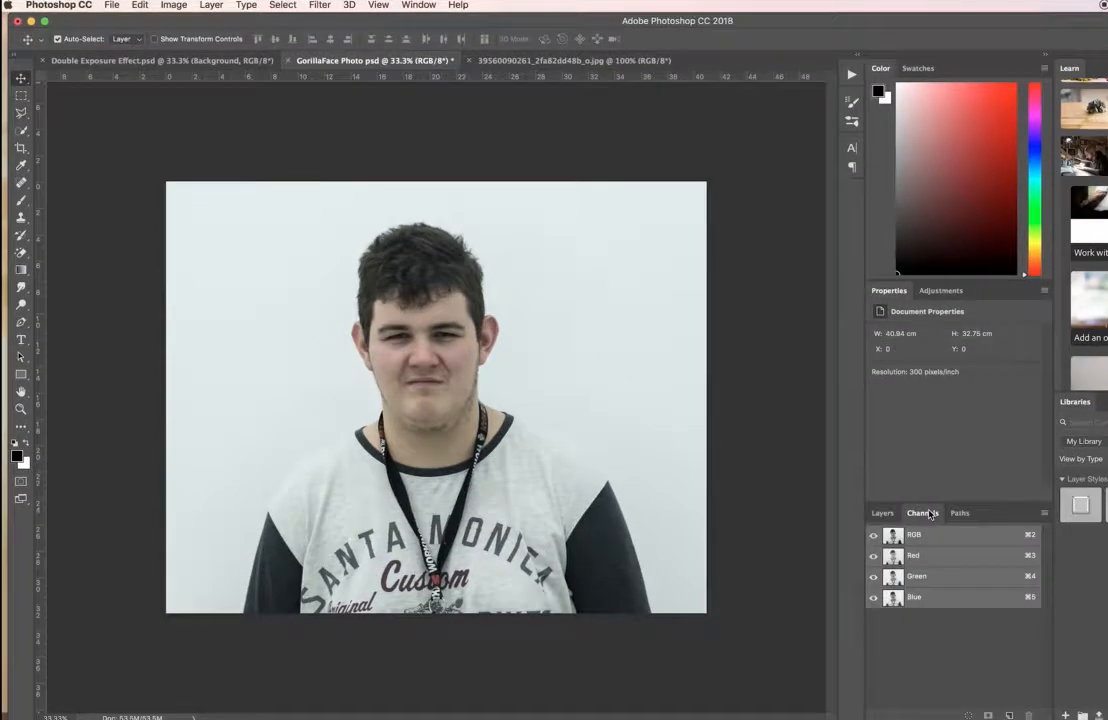
left_click(873, 560)
left_click(872, 576)
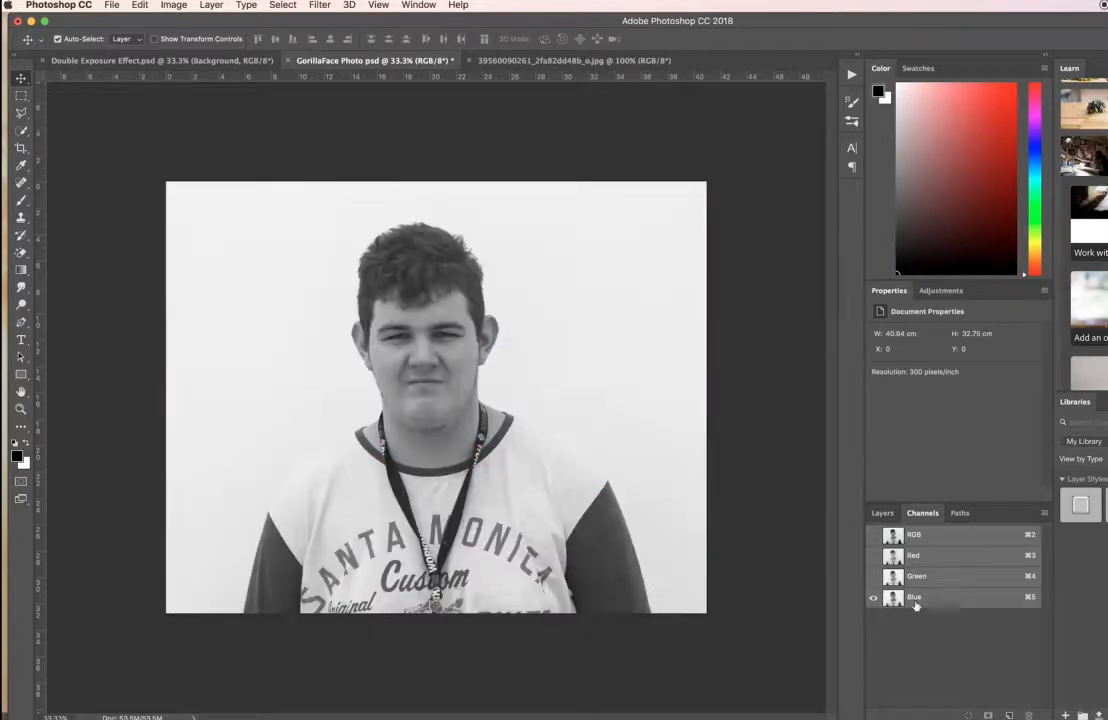
left_click_drag(929, 604, 1009, 715)
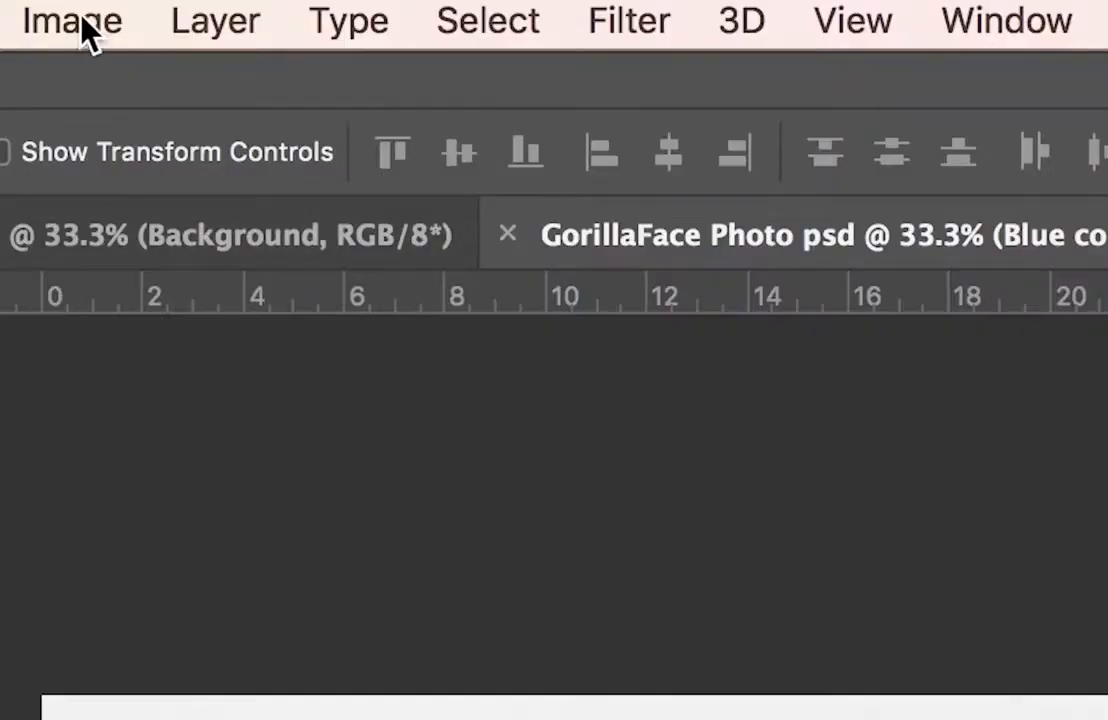
Apply Levels to the Blue copy channel with input levels 79, 0.38 and 228 to darken the person against the background.
left_click(177, 5)
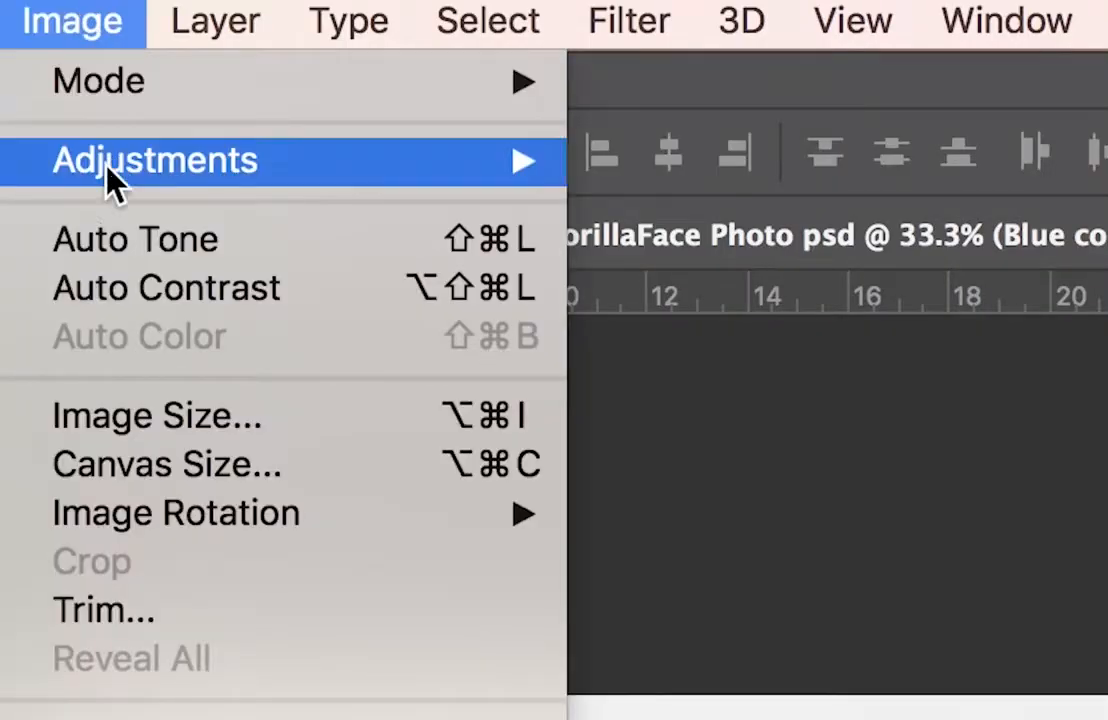
mouse_move(289, 181)
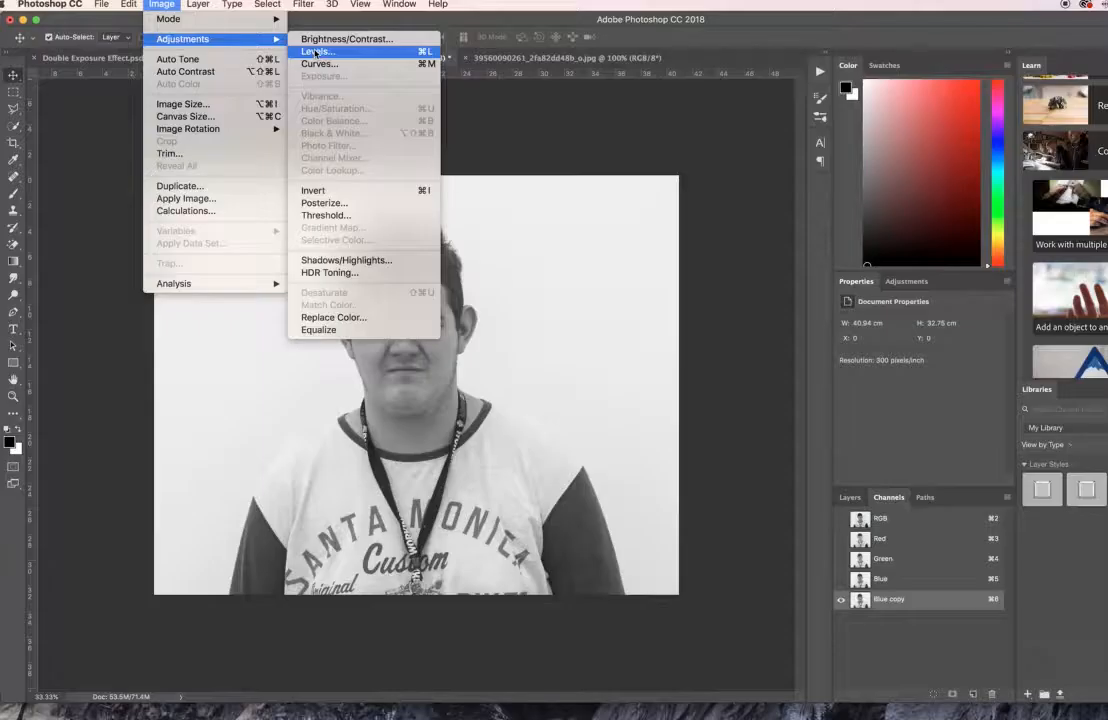
left_click(680, 212)
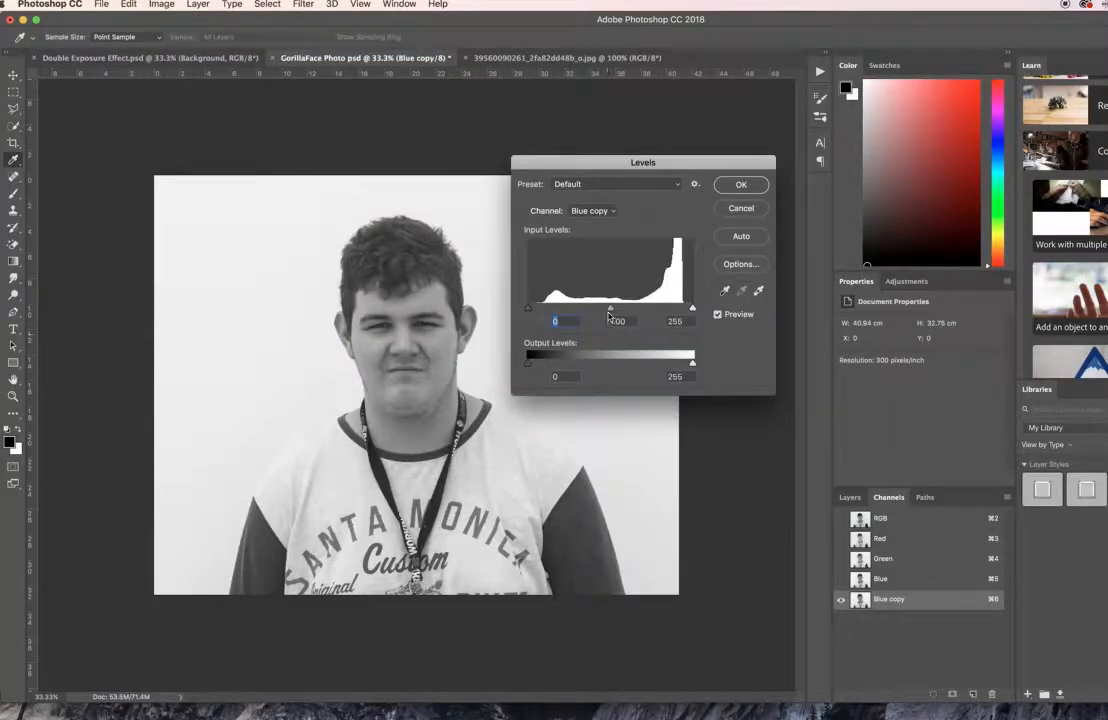
left_click_drag(610, 311, 653, 310)
left_click_drag(528, 308, 566, 308)
left_click_drag(660, 312, 641, 314)
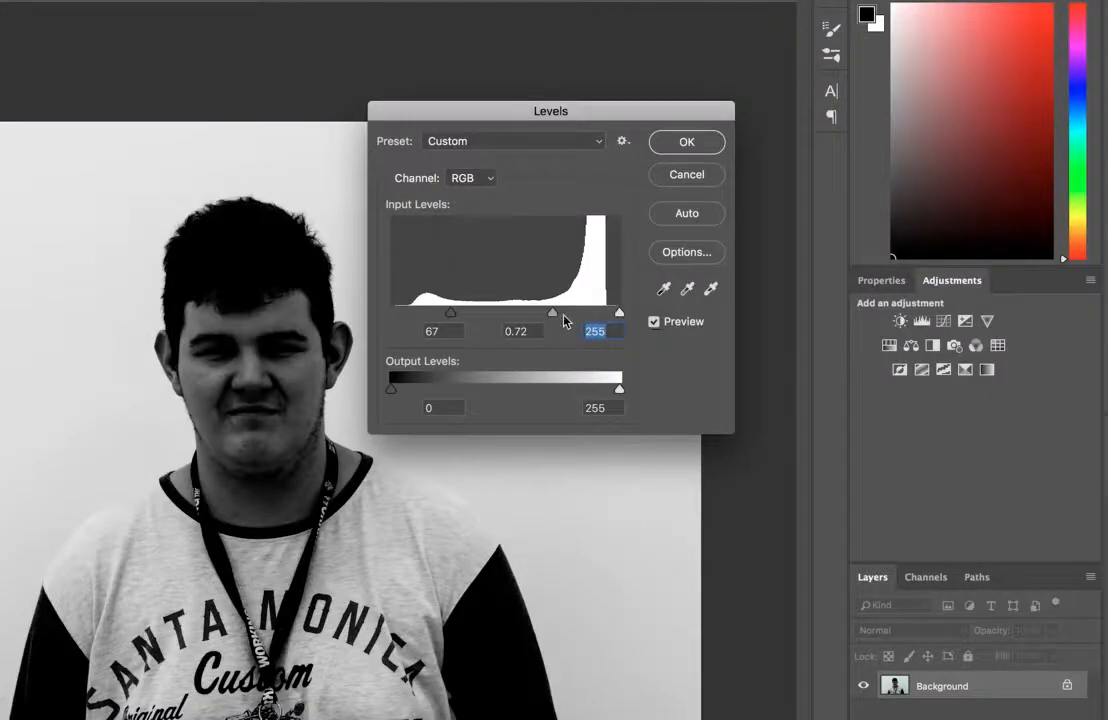
left_click_drag(564, 317, 581, 317)
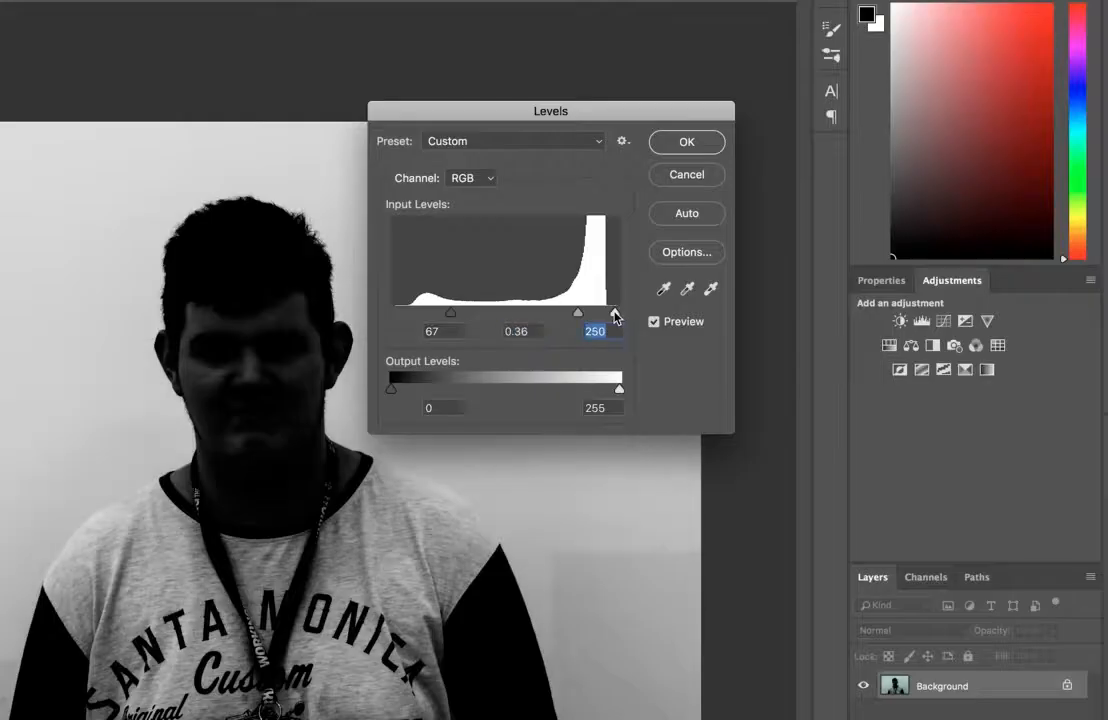
mouse_move(619, 316)
left_mouse_down()
mouse_move(575, 316)
mouse_move(606, 316)
left_mouse_up()
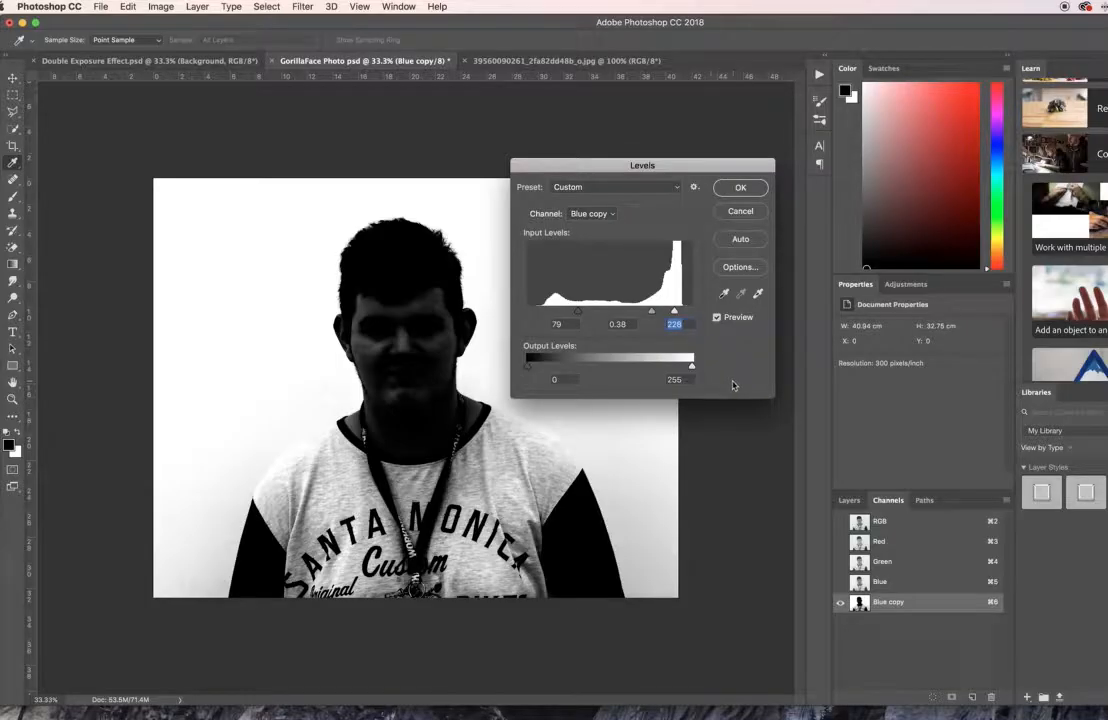
left_click(736, 189)
key("v")
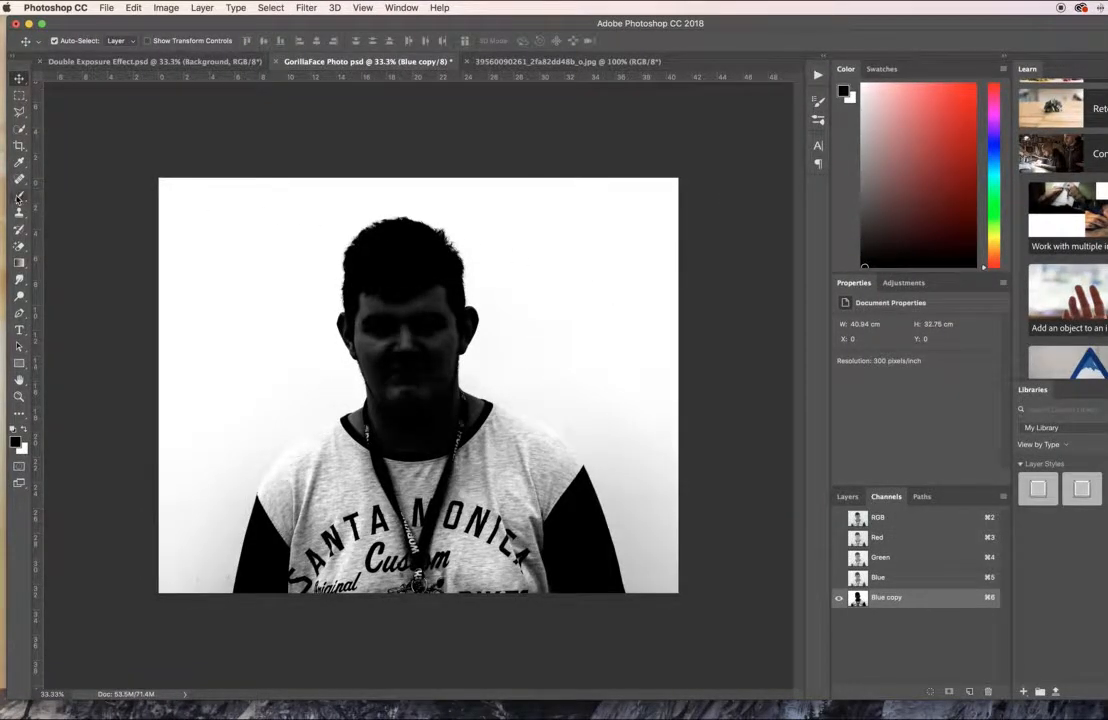
Paint the forehead, face centre and neck of the Blue copy channel black using a hard round brush of 201 px.
left_click(19, 195)
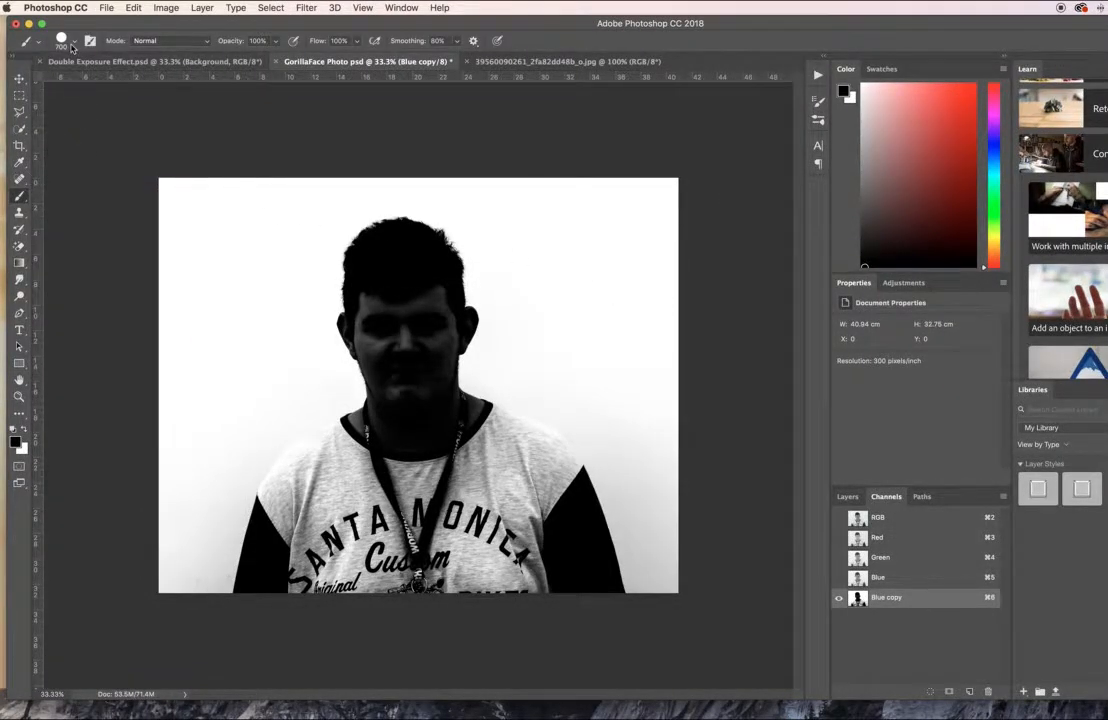
left_click(74, 41)
left_click_drag(153, 80, 136, 80)
left_click_drag(660, 300, 601, 309)
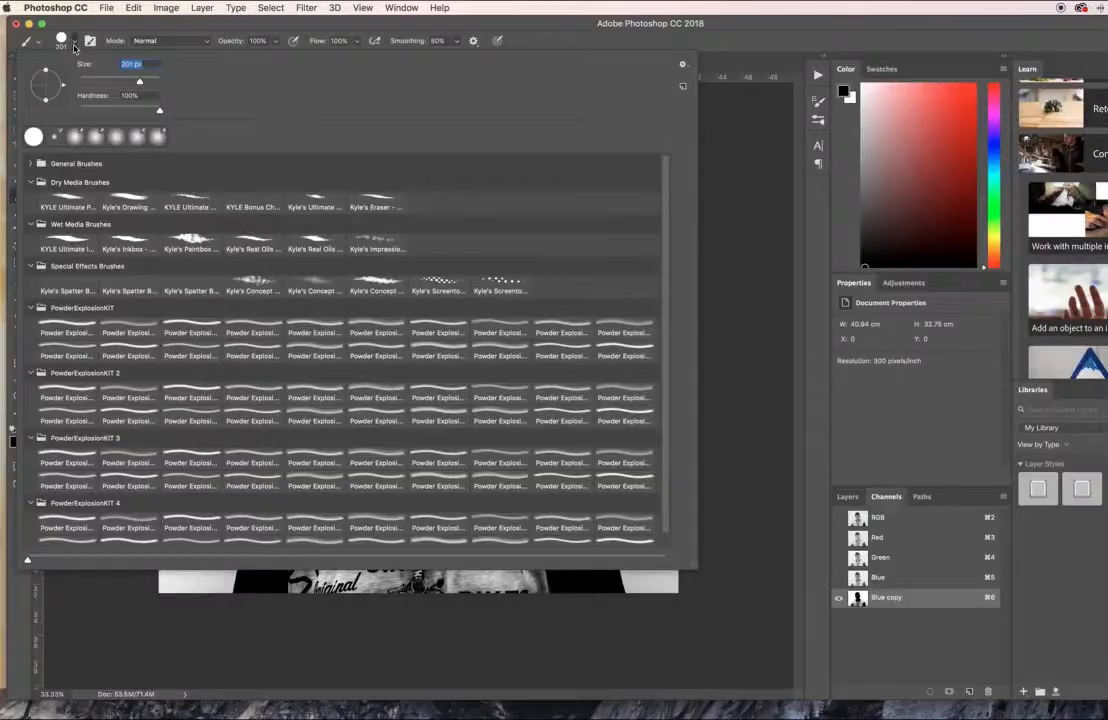
left_click(316, 66)
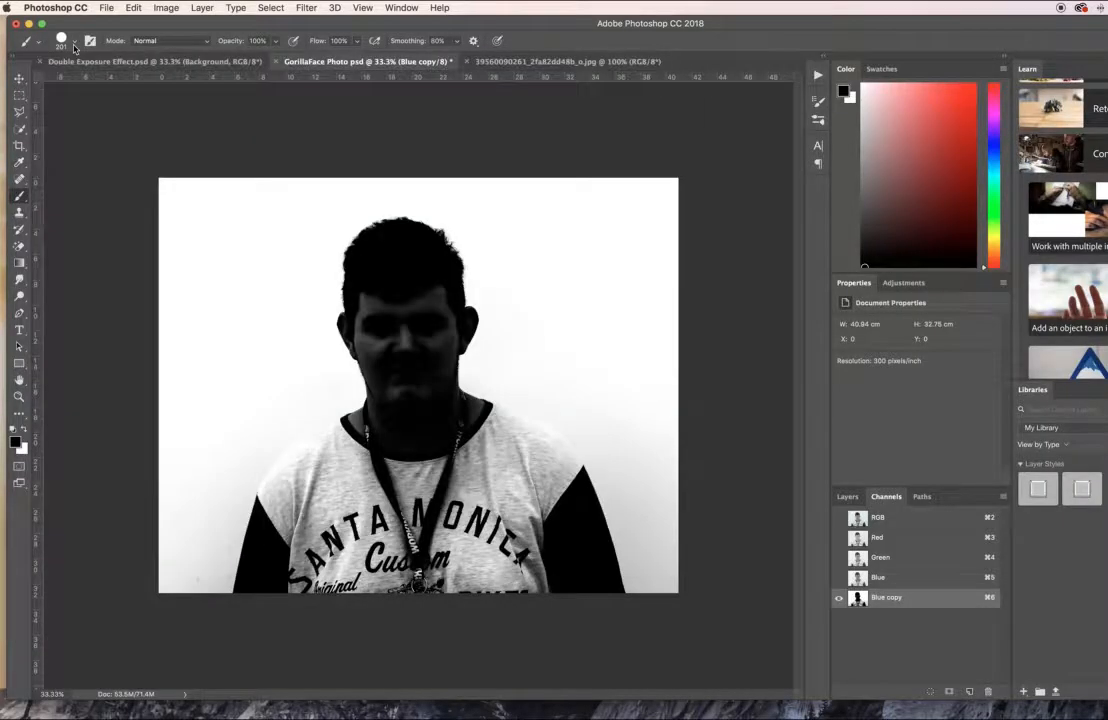
mouse_move(403, 313)
left_mouse_down()
mouse_move(398, 343)
mouse_move(362, 289)
mouse_move(412, 326)
mouse_move(417, 297)
mouse_move(397, 368)
mouse_move(428, 485)
mouse_move(330, 495)
mouse_move(362, 507)
mouse_move(324, 515)
mouse_move(415, 463)
left_mouse_up()
Paint the ear on the image's right side and the adjoining cheek, jaw and neck solid black with a smaller brush.
key("super+1")
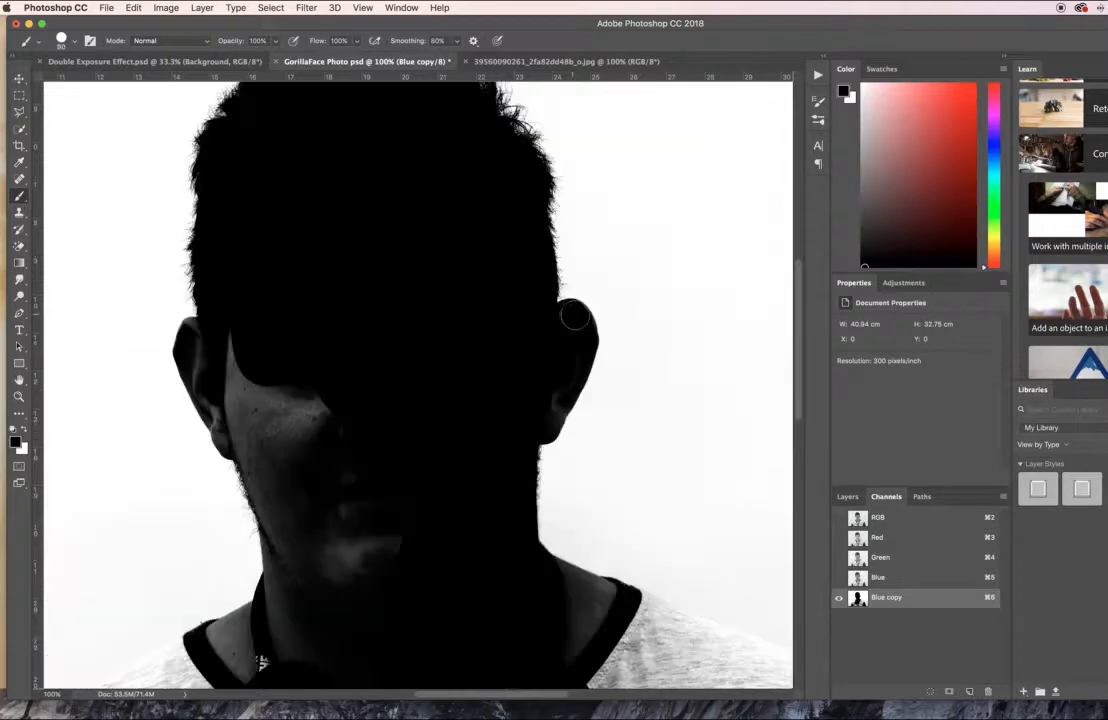
mouse_move(575, 319)
left_mouse_down()
mouse_move(575, 357)
mouse_move(545, 431)
left_mouse_up()
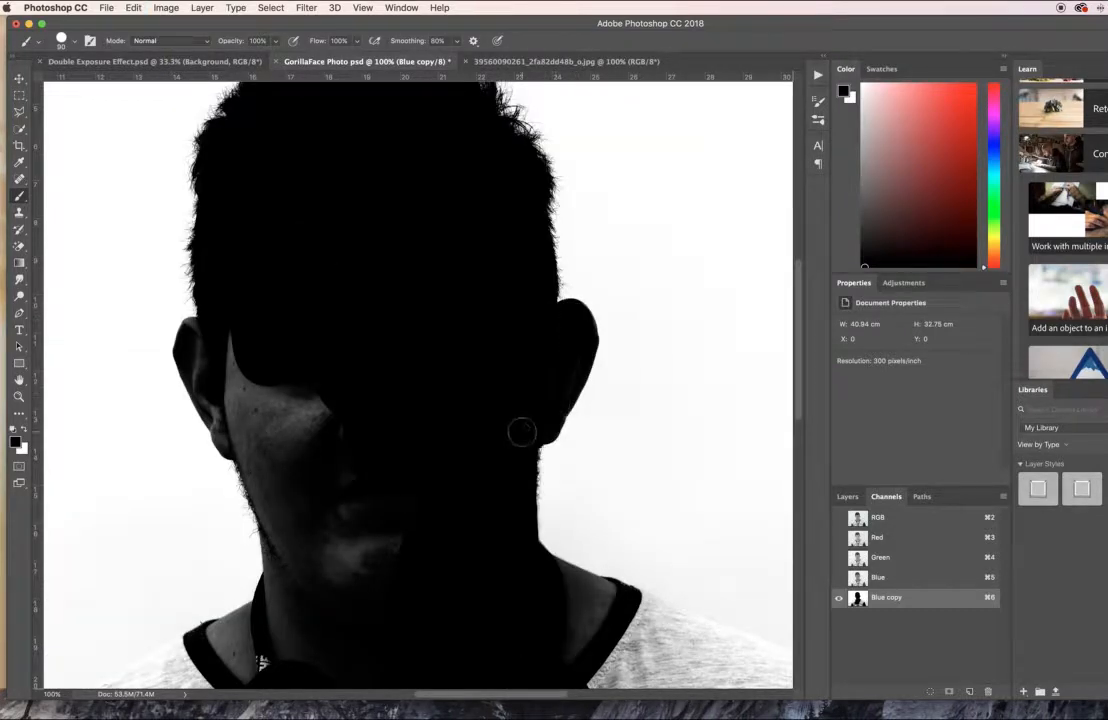
key("super+equal")
key("super+equal")
scroll(533, 430, "right", 5)
mouse_move(398, 475)
left_mouse_down()
mouse_move(392, 524)
mouse_move(424, 510)
mouse_move(440, 446)
mouse_move(497, 378)
mouse_move(527, 227)
mouse_move(420, 509)
mouse_move(512, 155)
mouse_move(528, 228)
left_mouse_up()
key("super+minus")
key("super+minus")
key("super+minus")
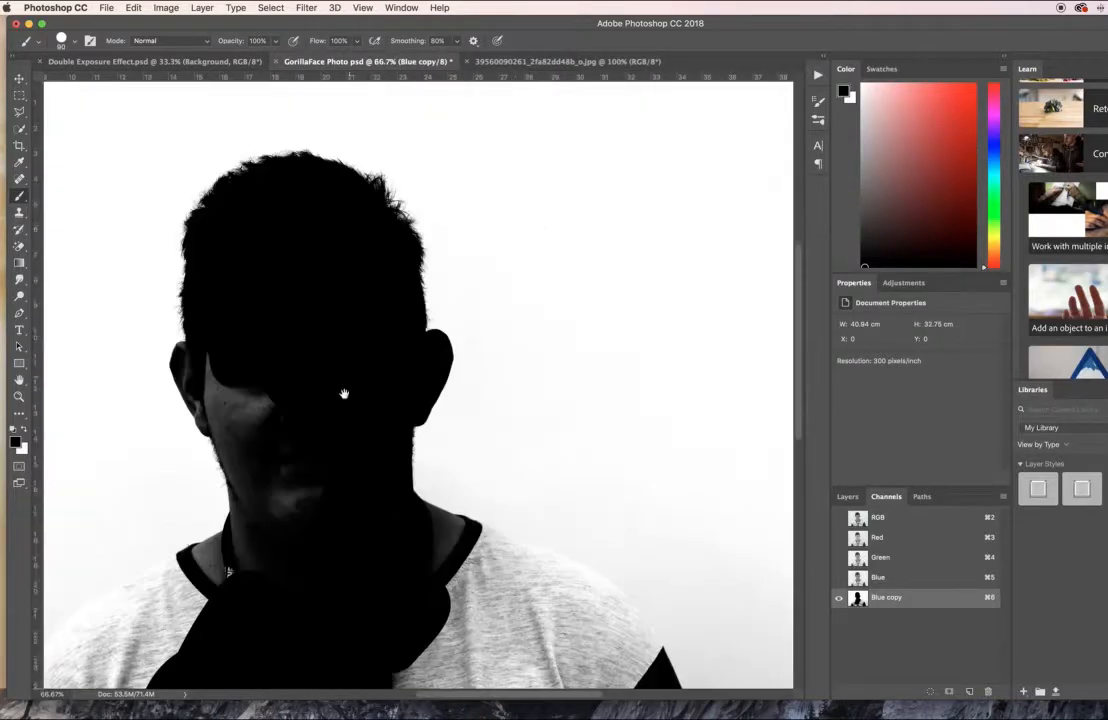
Black out the remaining grey of the face and other ear, plus the collar and one shoulder, with the brush enlarged to 175 px.
left_click_drag(344, 392, 490, 314)
mouse_move(366, 324)
left_mouse_down()
mouse_move(482, 421)
mouse_move(419, 377)
mouse_move(445, 453)
mouse_move(378, 368)
mouse_move(390, 480)
left_mouse_up()
key("bracketright")
key("bracketright")
key("bracketright")
key("bracketright")
key("super+minus")
key("super+minus")
mouse_move(479, 411)
left_mouse_down()
mouse_move(540, 489)
mouse_move(437, 582)
left_mouse_up()
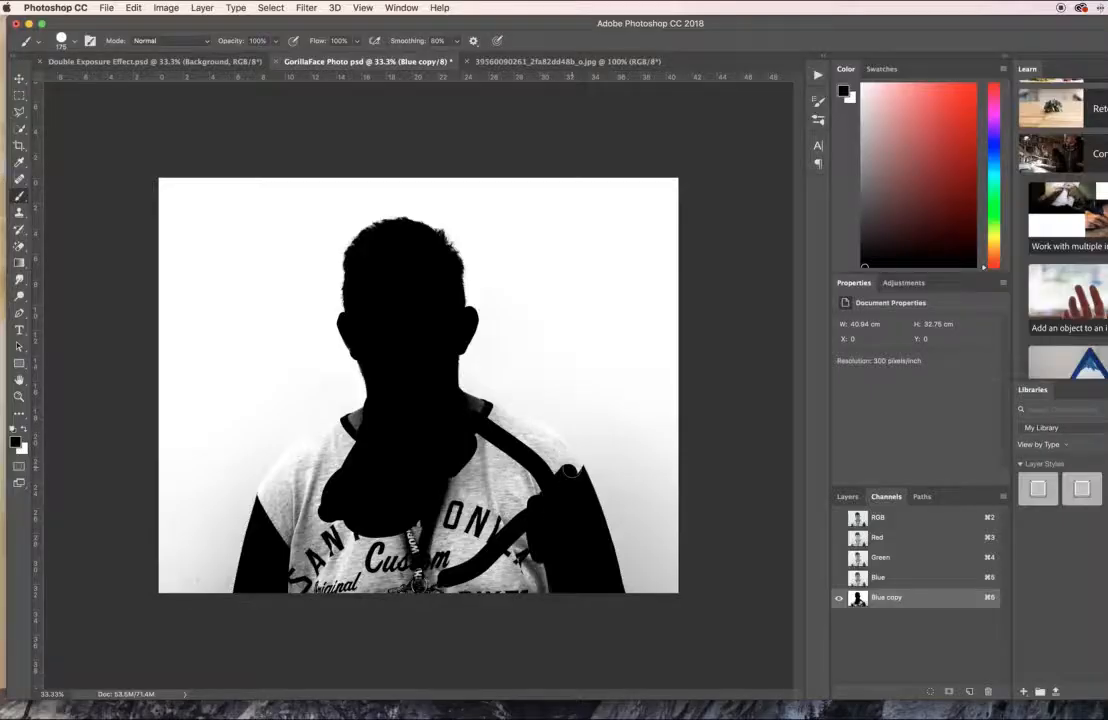
left_click_drag(495, 410, 425, 370)
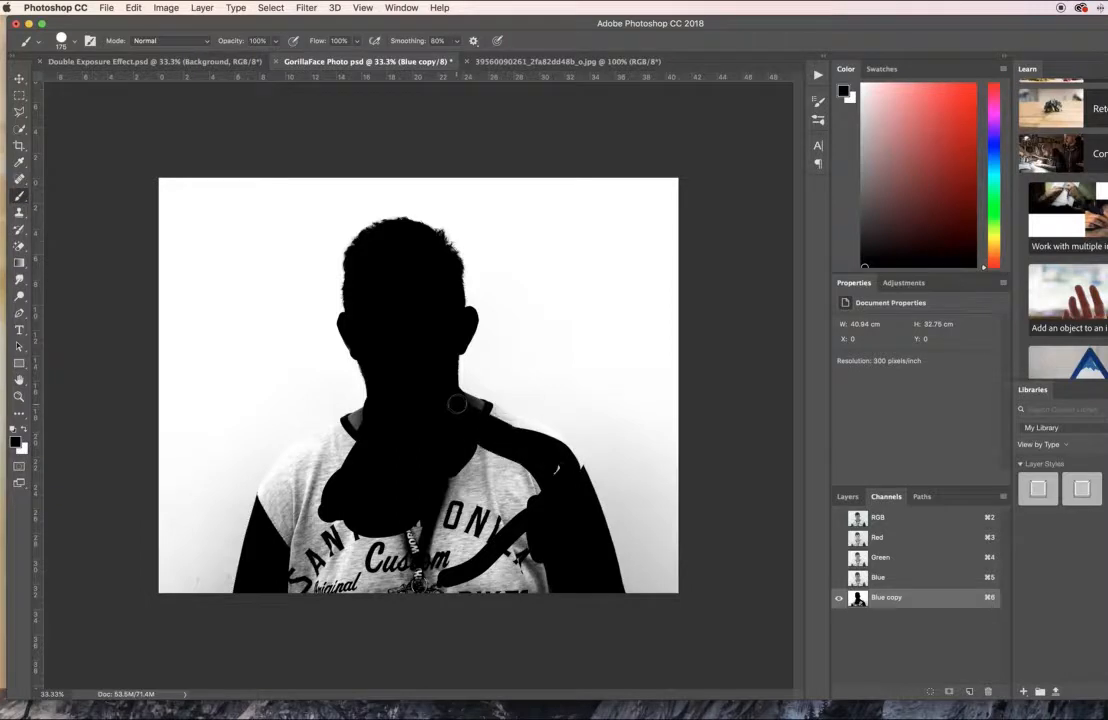
mouse_move(491, 412)
left_mouse_down()
mouse_move(574, 470)
mouse_move(564, 456)
mouse_move(478, 445)
mouse_move(297, 562)
mouse_move(383, 440)
mouse_move(363, 457)
mouse_move(371, 482)
mouse_move(354, 457)
mouse_move(287, 526)
mouse_move(471, 441)
left_mouse_up()
Paint the rest of the shirt and shoulders black with resized brushes to complete the person's solid silhouette.
key("bracketright")
key("bracketright")
key("bracketright")
key("bracketright")
key("bracketright")
key("bracketright")
key("bracketright")
key("bracketright")
key("bracketright")
key("super+plus")
key("super+plus")
key("super+plus")
key("super+plus")
key("super+0")
key("bracketleft")
key("bracketleft")
key("bracketleft")
key("bracketleft")
key("bracketleft")
key("bracketleft")
key("bracketleft")
key("bracketleft")
key("bracketleft")
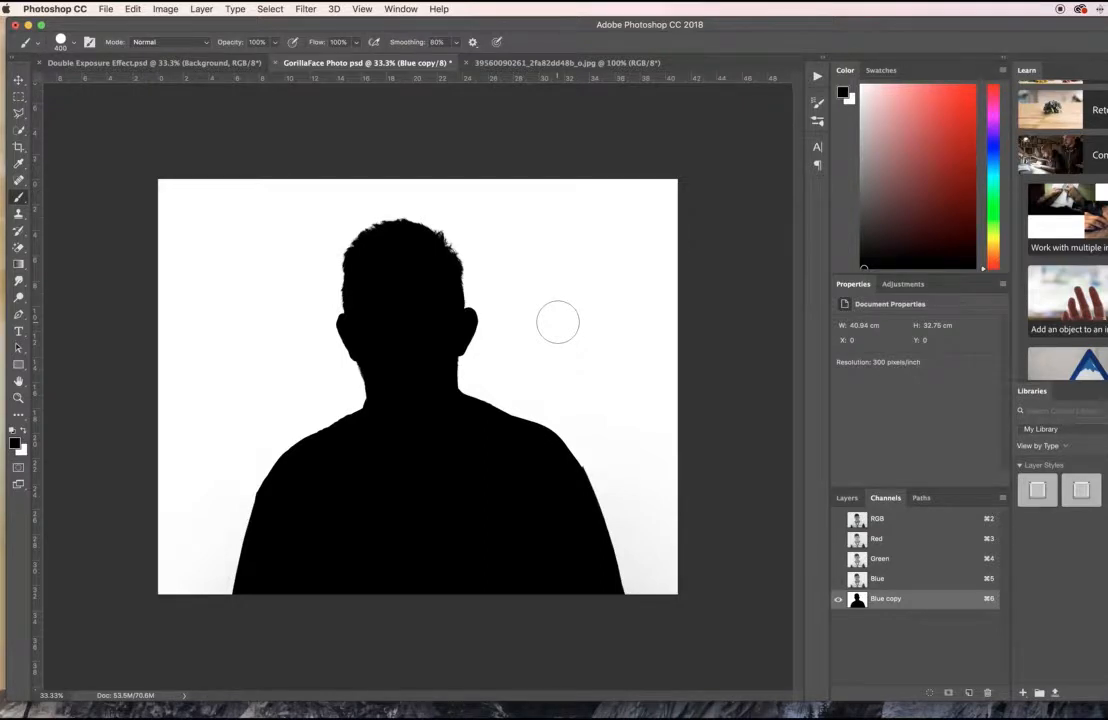
left_click(18, 80)
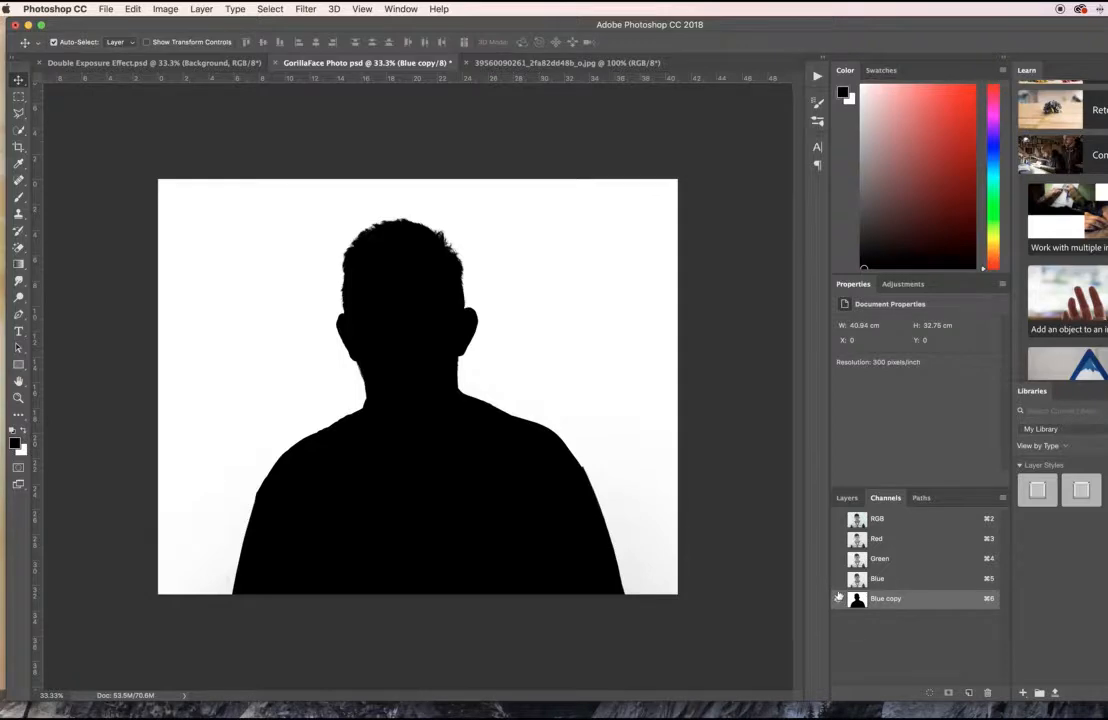
With the RGB channels visible and Blue copy hidden, load Blue copy as a selection and invert it.
left_click(838, 518)
left_click(838, 598)
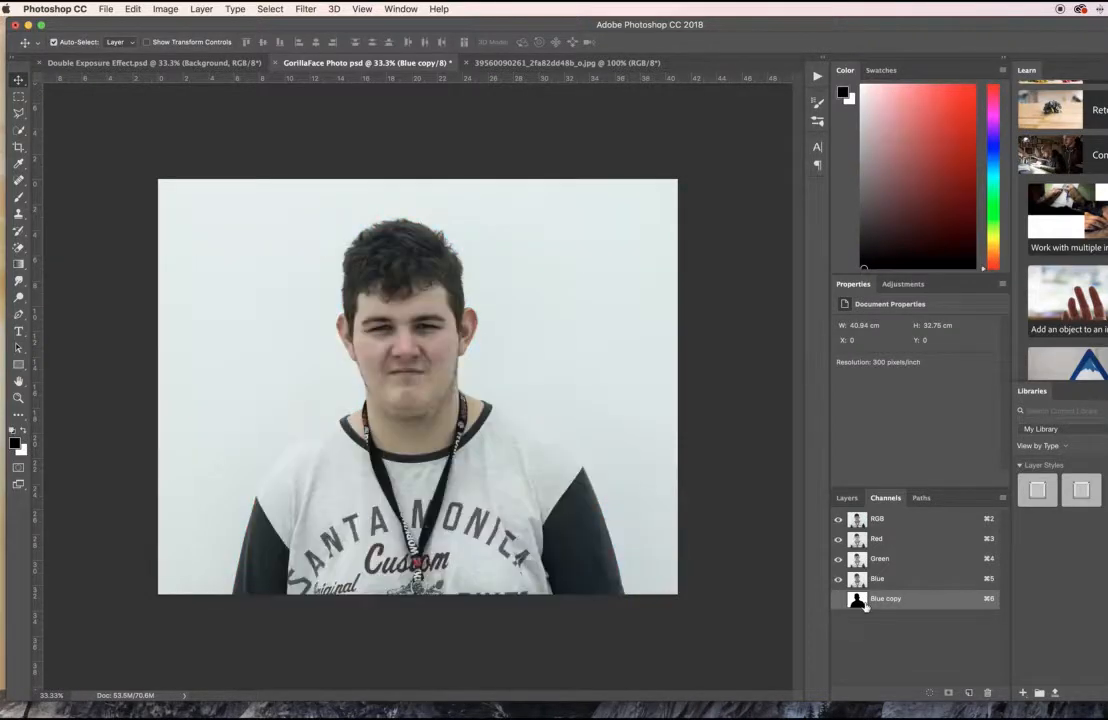
left_click(858, 600, "super")
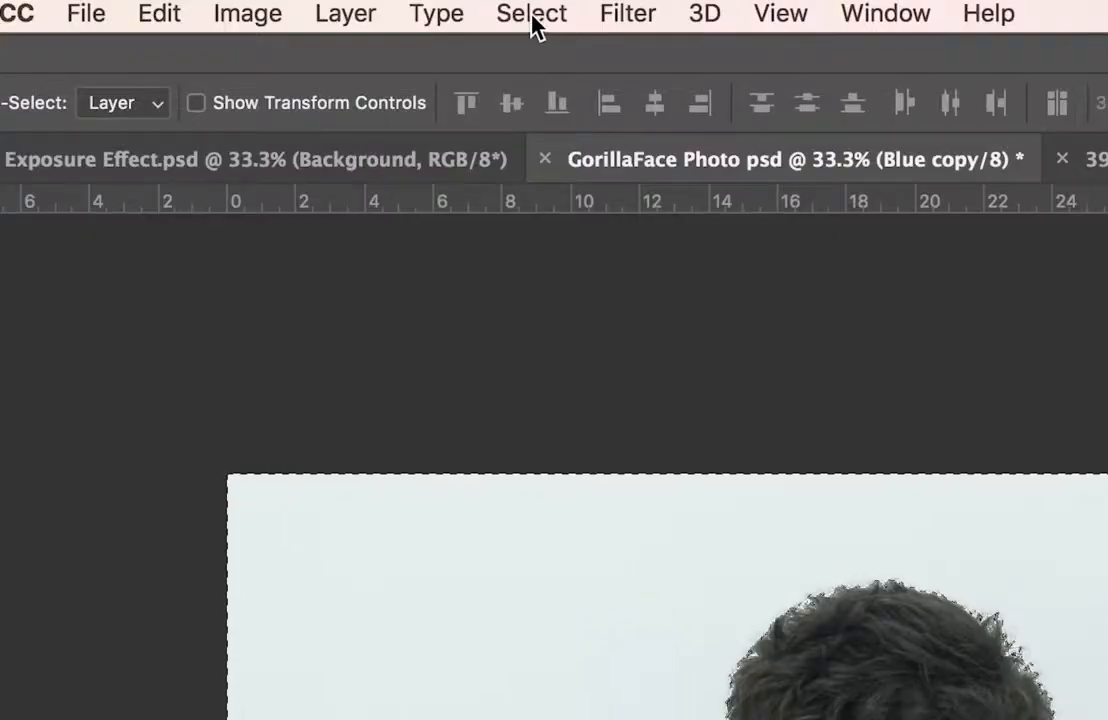
left_click(270, 9)
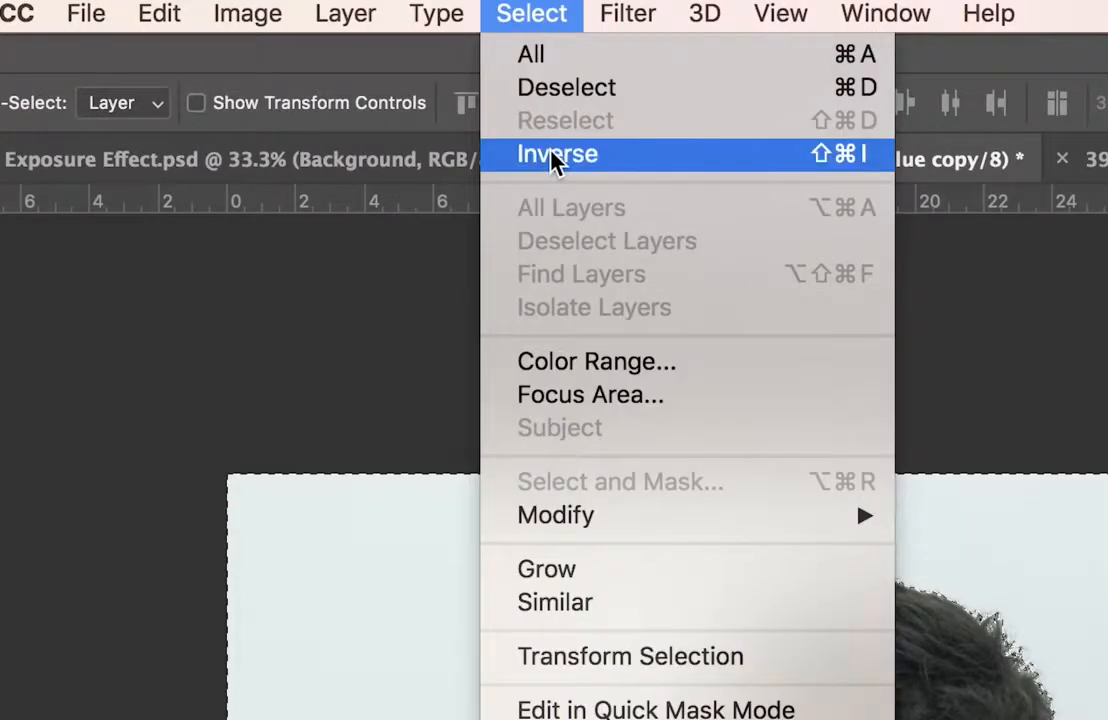
left_click(556, 155)
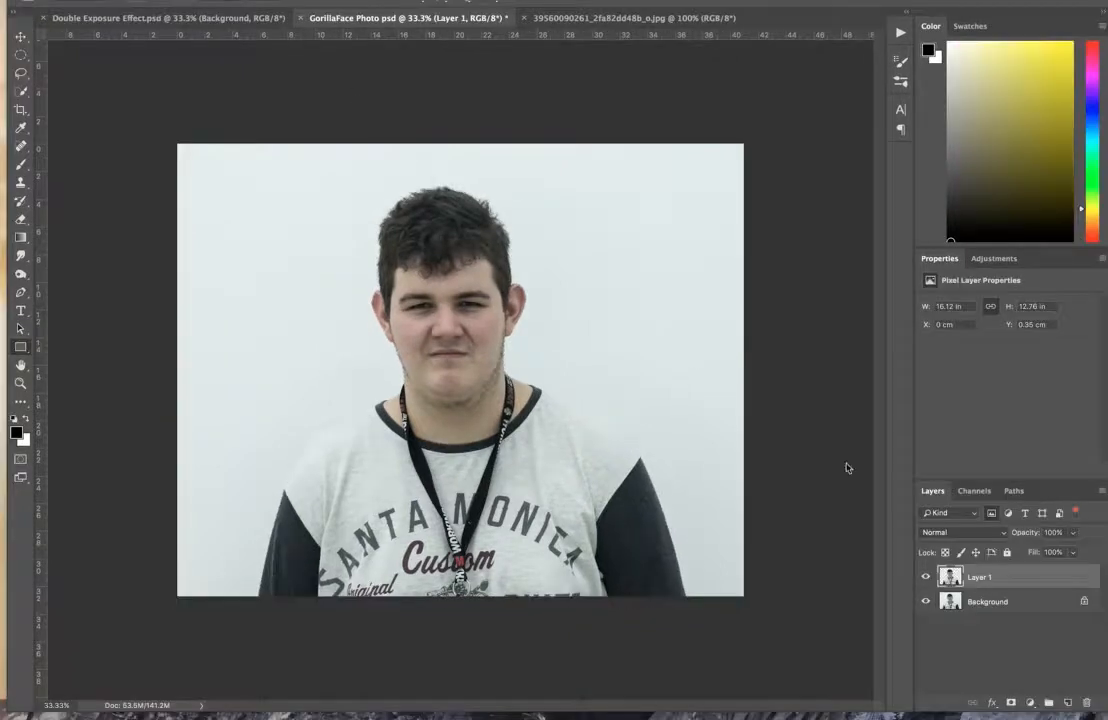
Fill the Background layer beneath the cut-out person on Layer 1 with the white background colour.
left_click(986, 605)
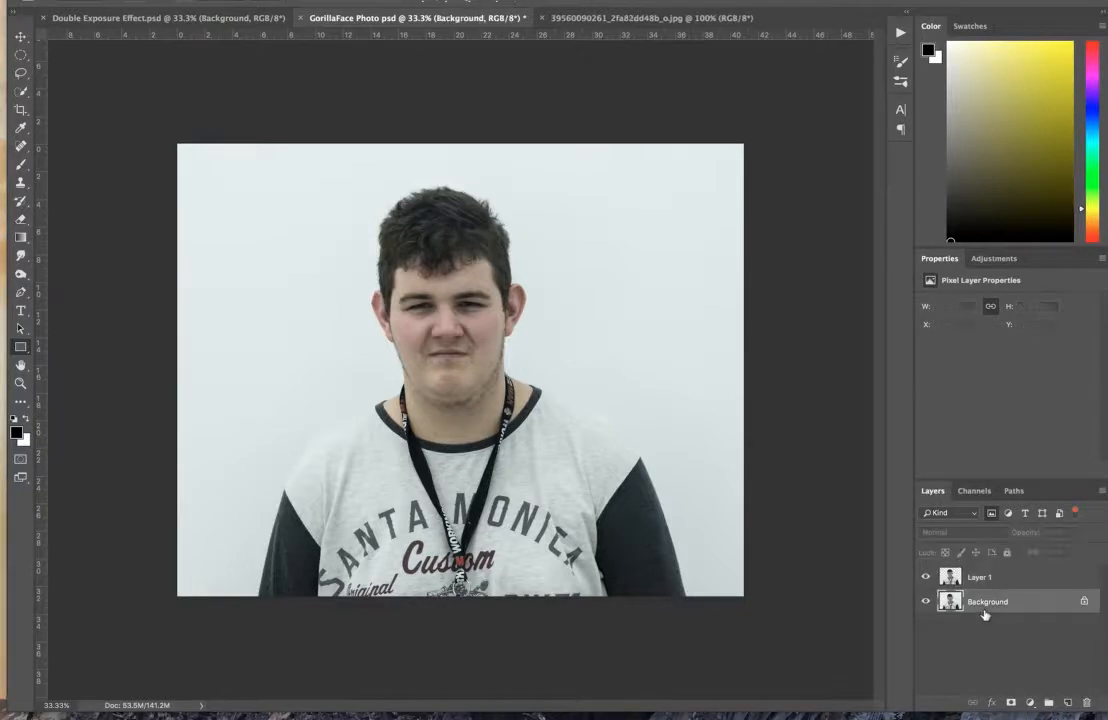
left_click(997, 580)
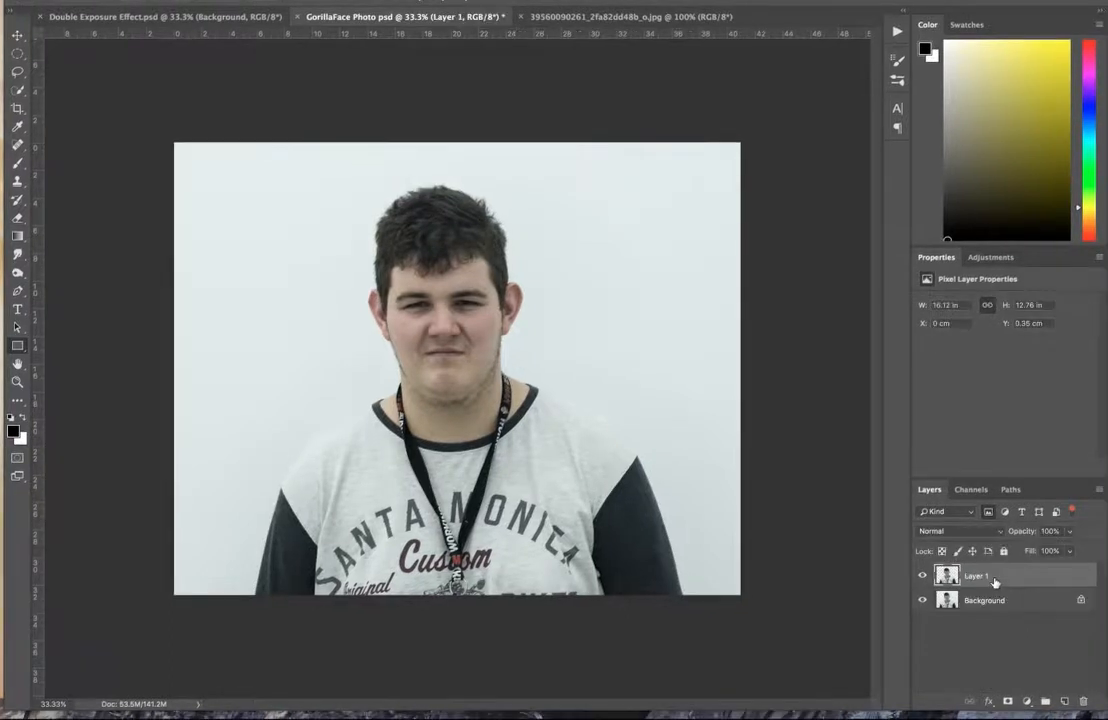
left_click(983, 612)
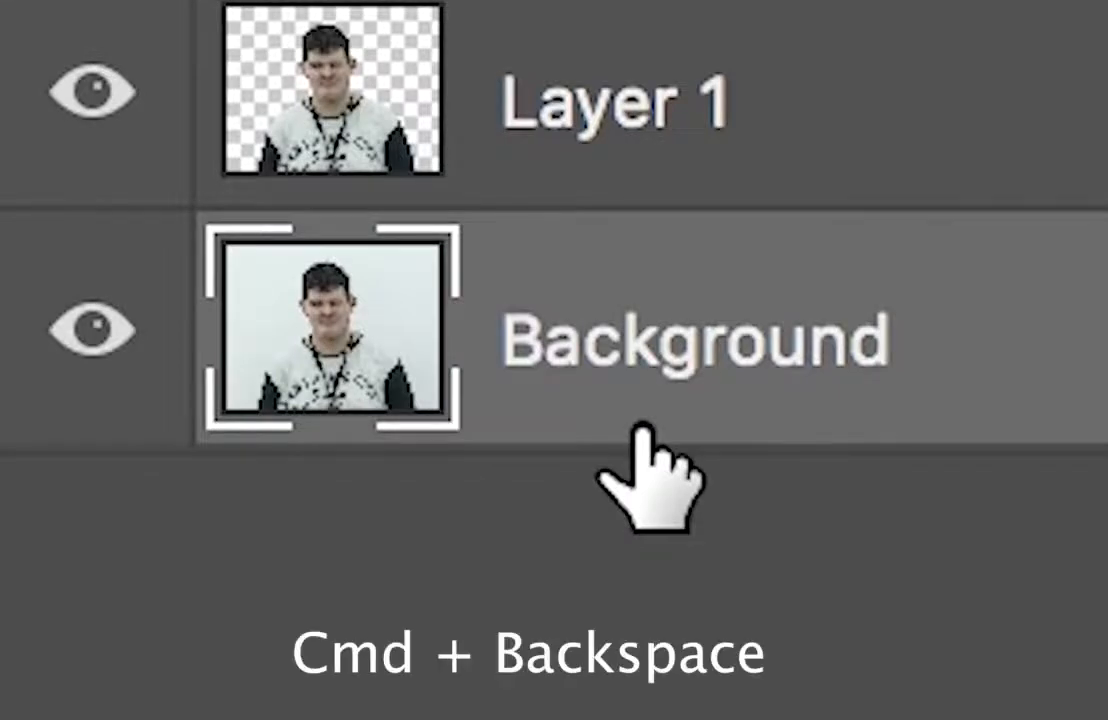
key("super+BackSpace")
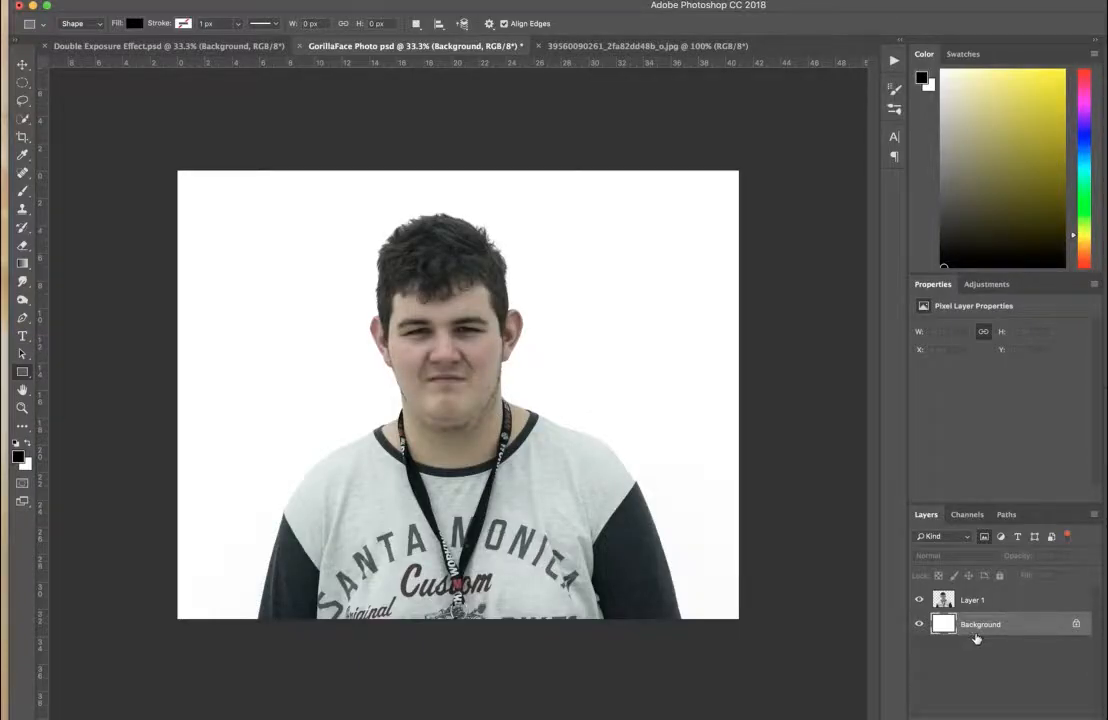
Copy the entire black-and-white alley photo and paste it into the GorillaFace Photo document above the Background layer.
left_click(619, 46)
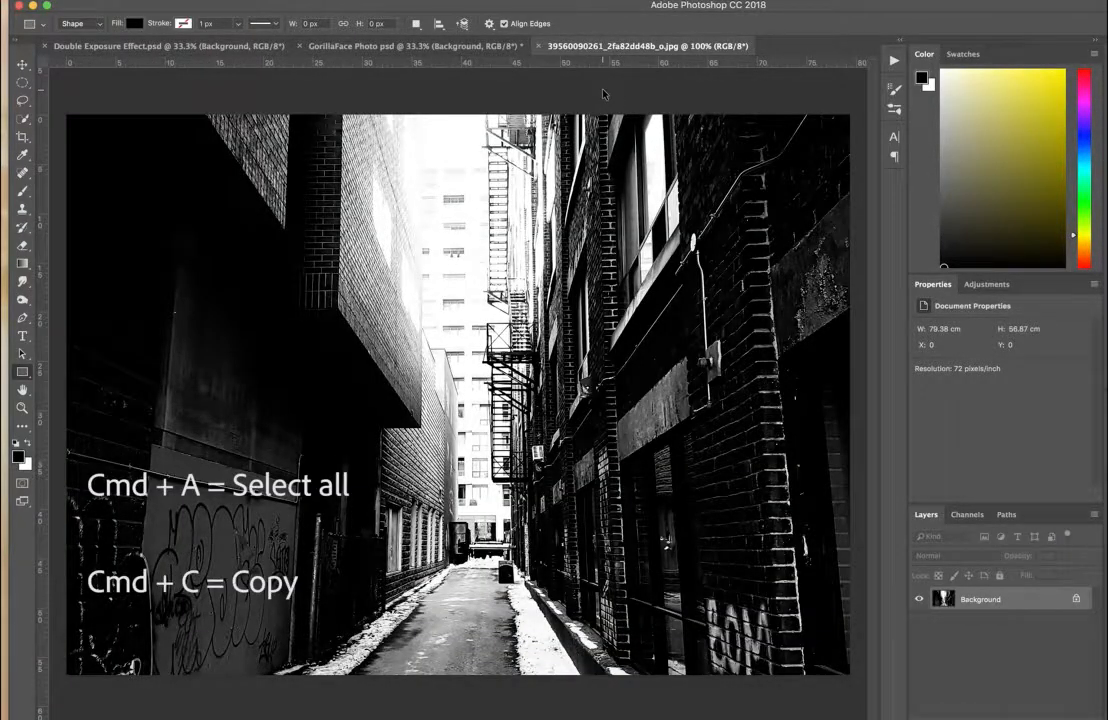
key("super+a")
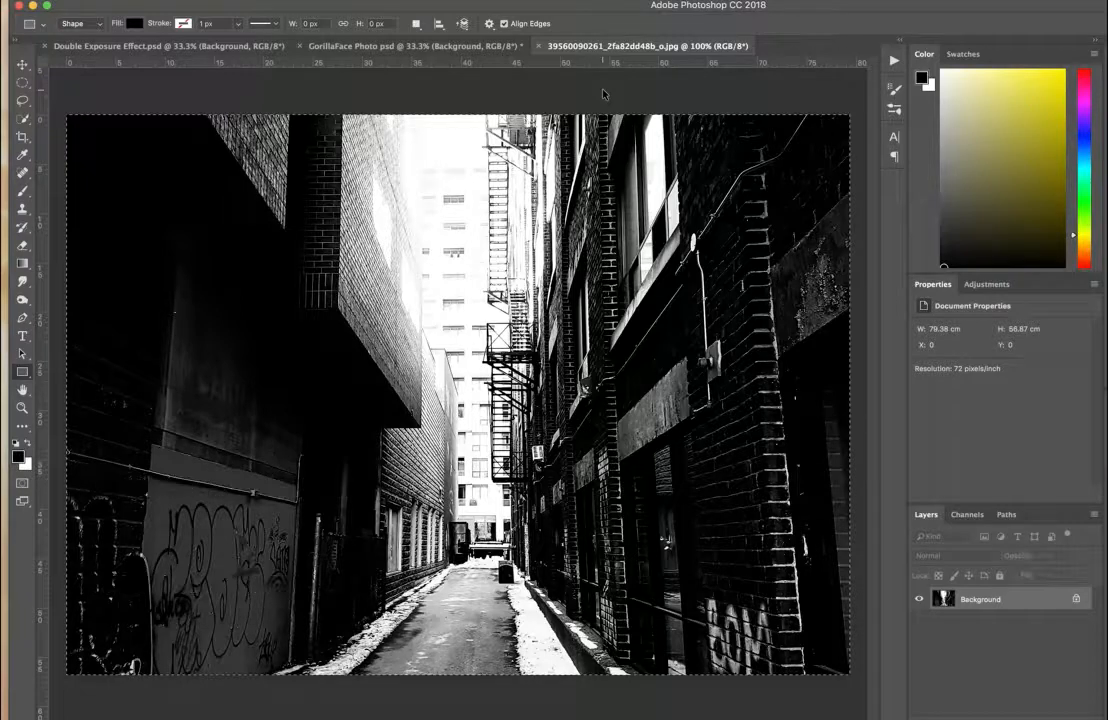
left_click(476, 49)
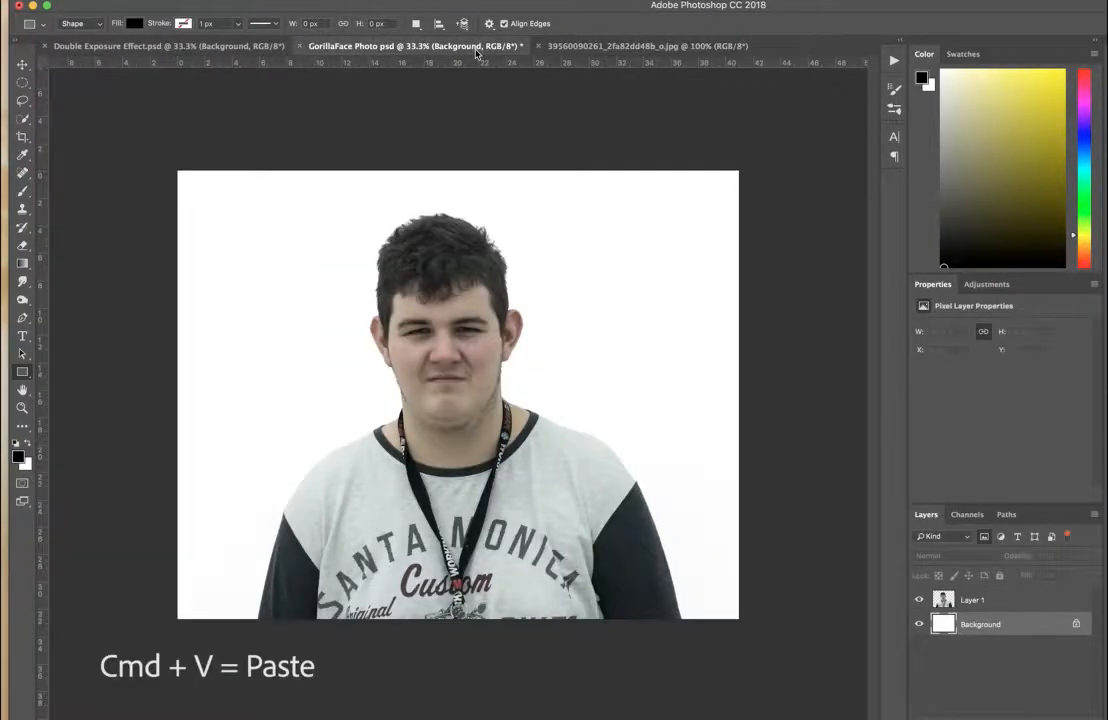
key("v")
key("super+v")
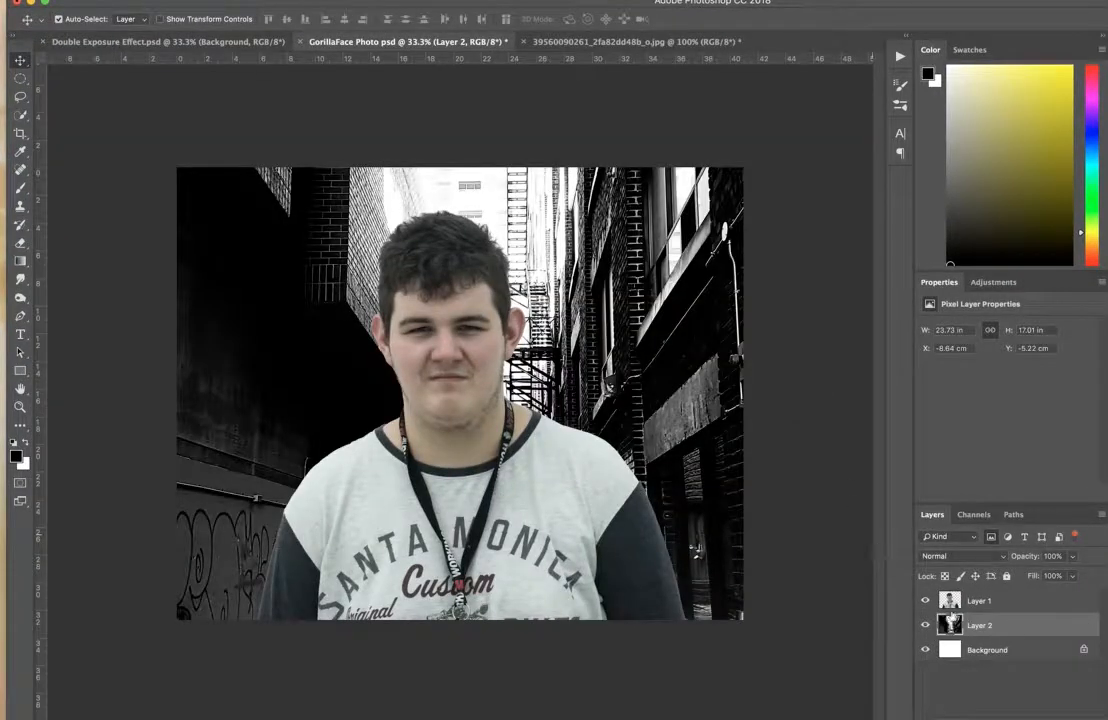
Move Layer 2 above Layer 1, mask it with the outline of Layer 1's person, and unlink the alley image from its mask.
left_click_drag(993, 632, 993, 599)
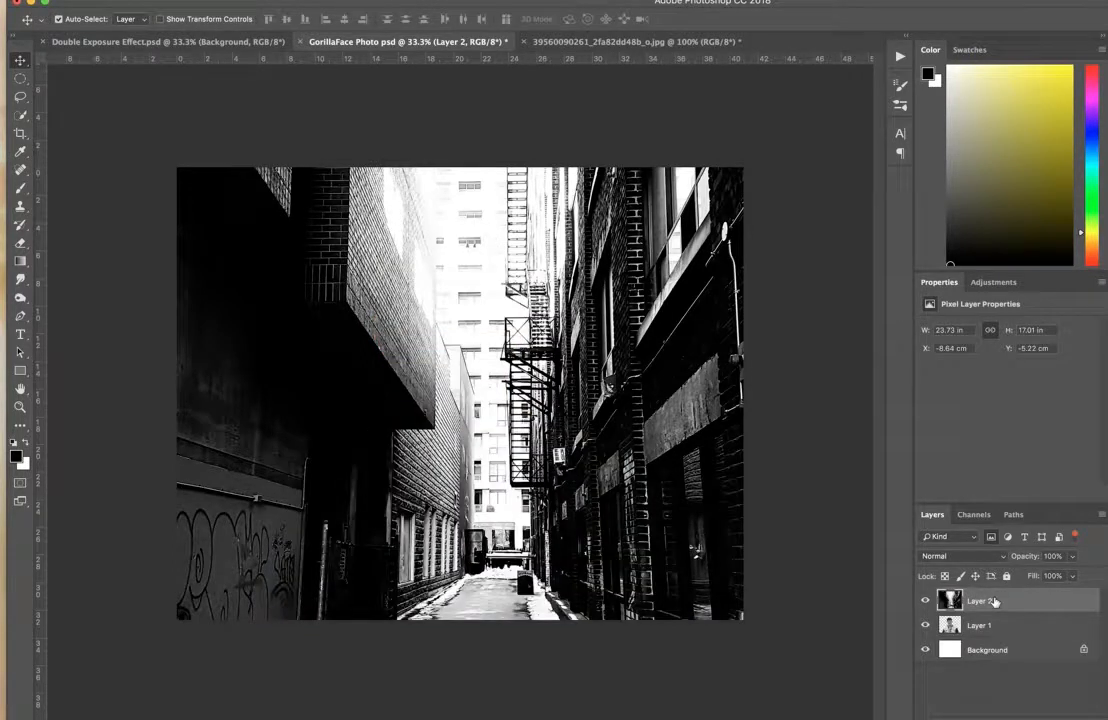
left_click(952, 628, "super")
left_click(991, 717)
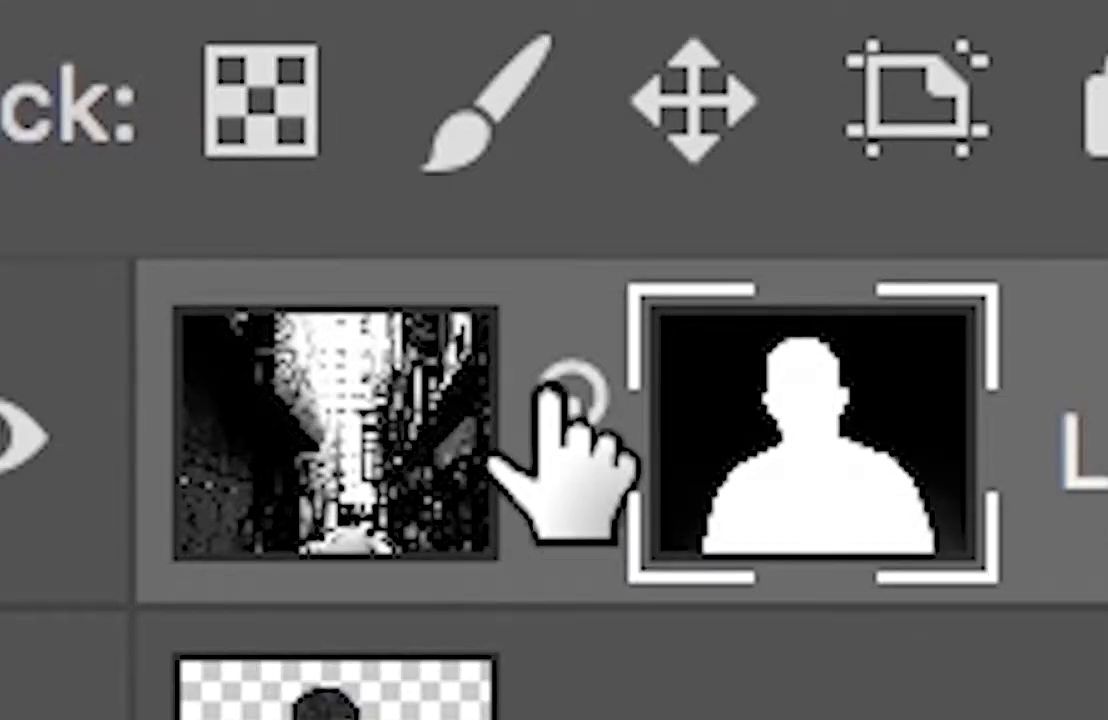
left_click(950, 600)
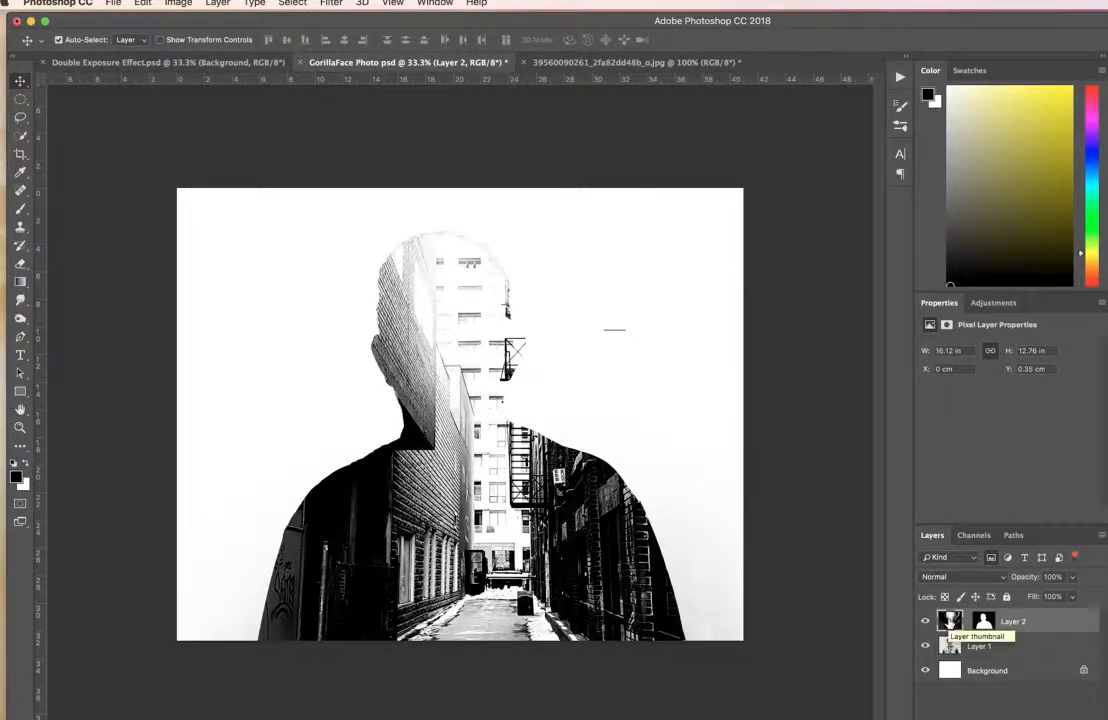
Scale and reposition the alley image within the silhouette so the fire escape runs down the side of the head and neck.
left_click(141, 3)
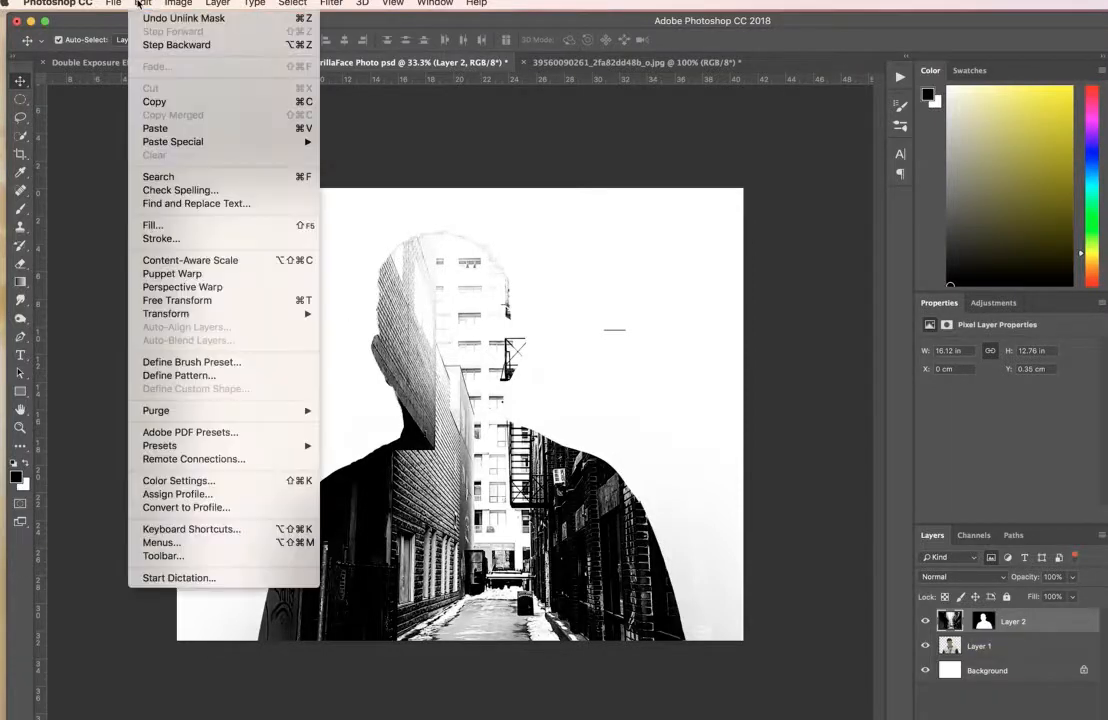
mouse_move(177, 315)
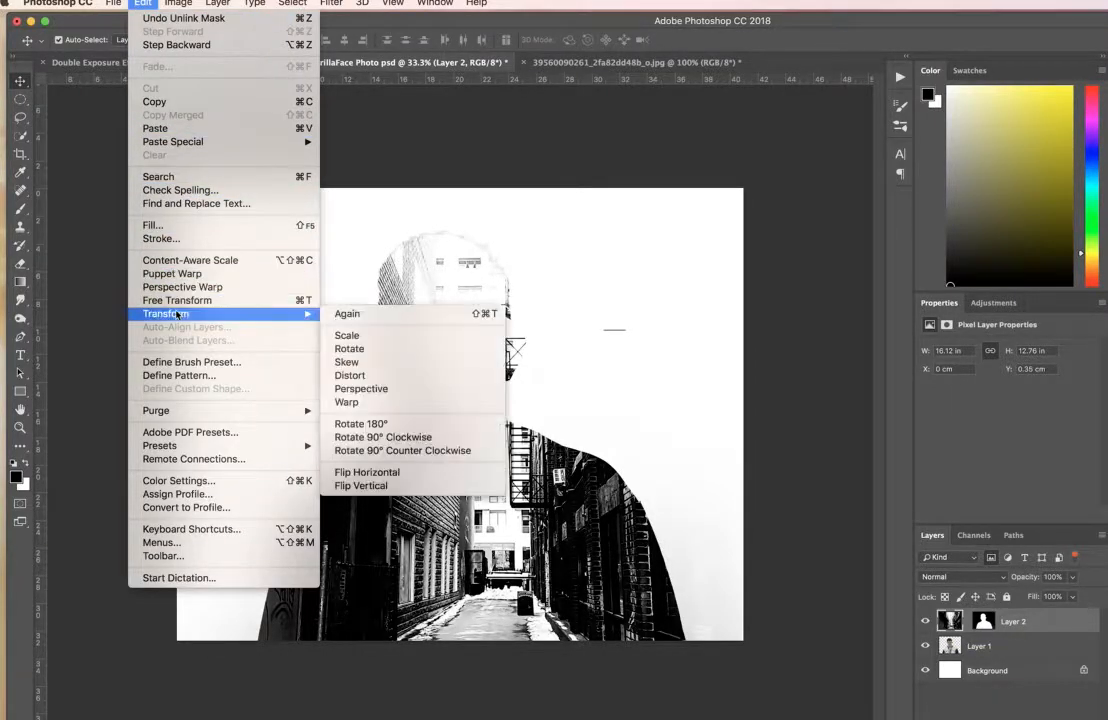
left_click(347, 336)
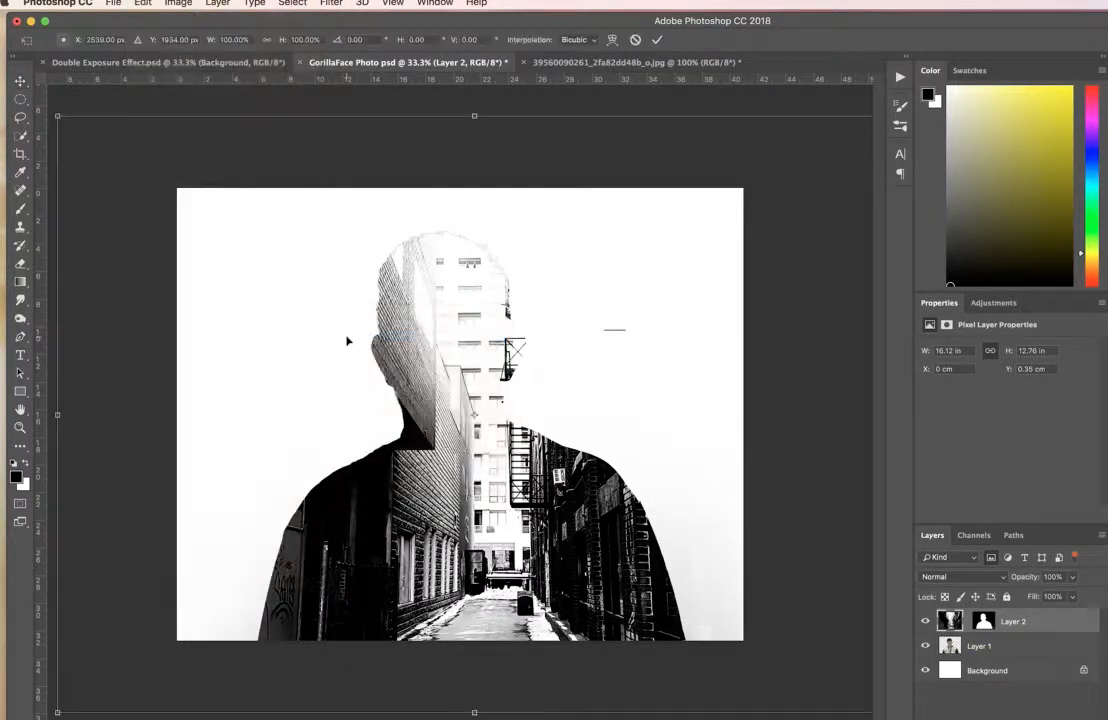
left_click_drag(460, 438, 427, 455)
left_click_drag(453, 408, 542, 414)
left_click_drag(123, 139, 33, 74)
left_click_drag(429, 365, 478, 425)
left_click_drag(91, 157, 12, 32)
left_click_drag(376, 399, 316, 189)
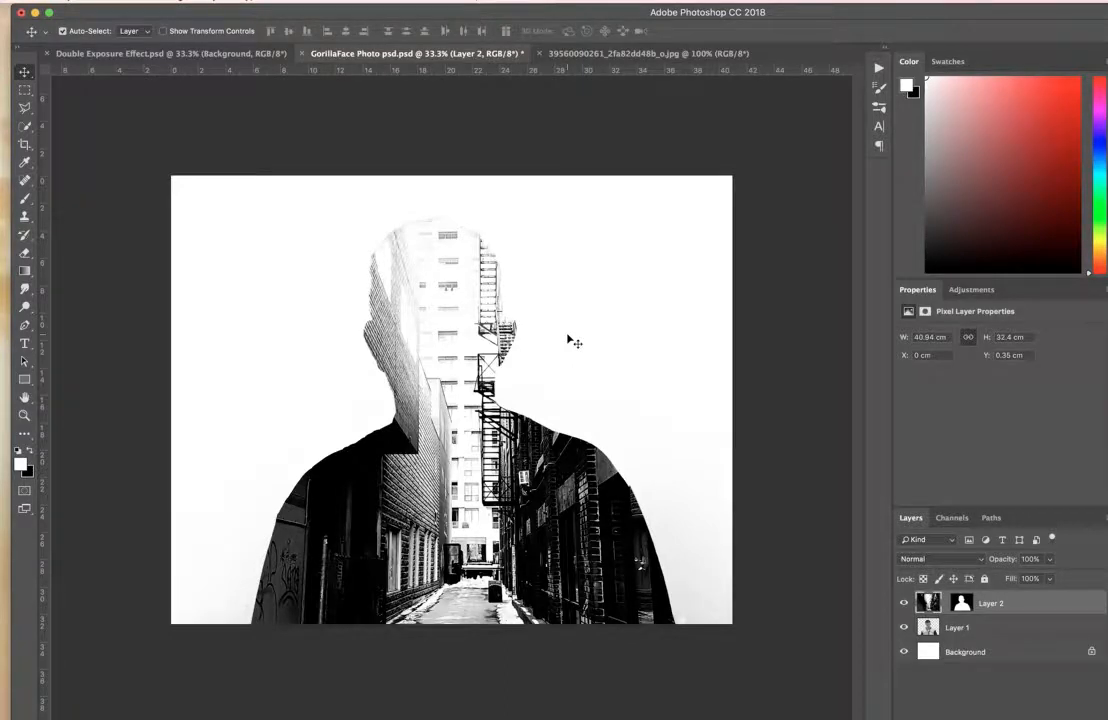
Duplicate Layer 1 and move the copy above Layer 2.
left_click(948, 627)
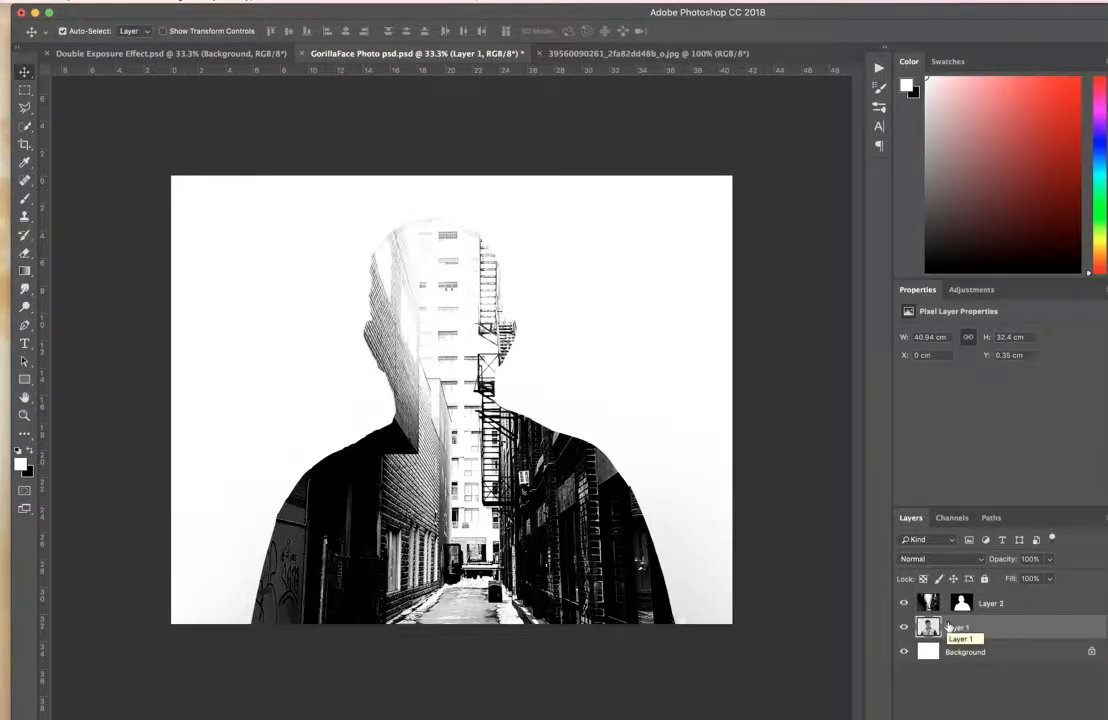
key("super+j")
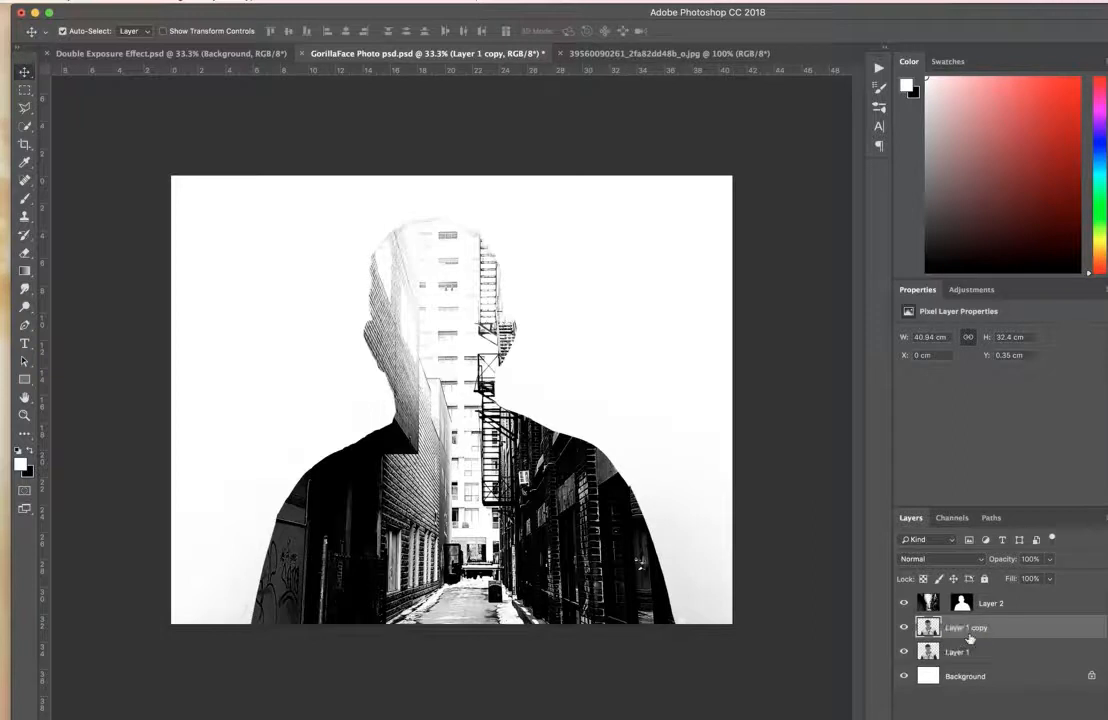
left_click_drag(968, 638, 967, 603)
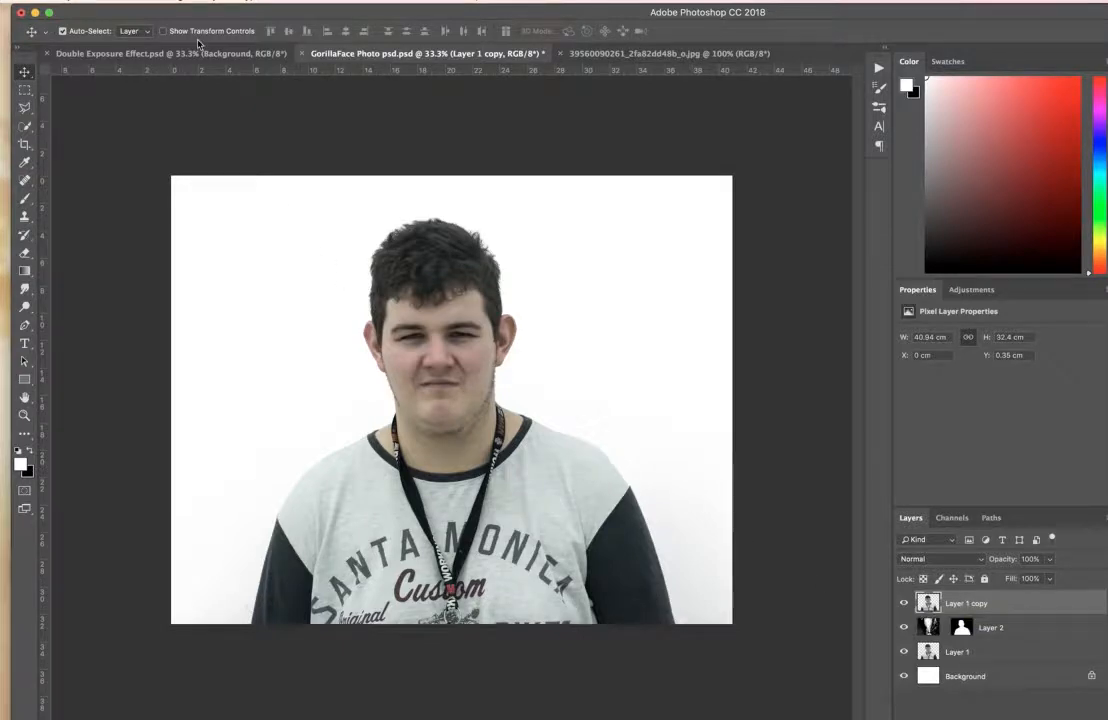
Desaturate Layer 1 copy and set its blend mode to Multiply.
left_click(168, 2)
mouse_move(173, 36)
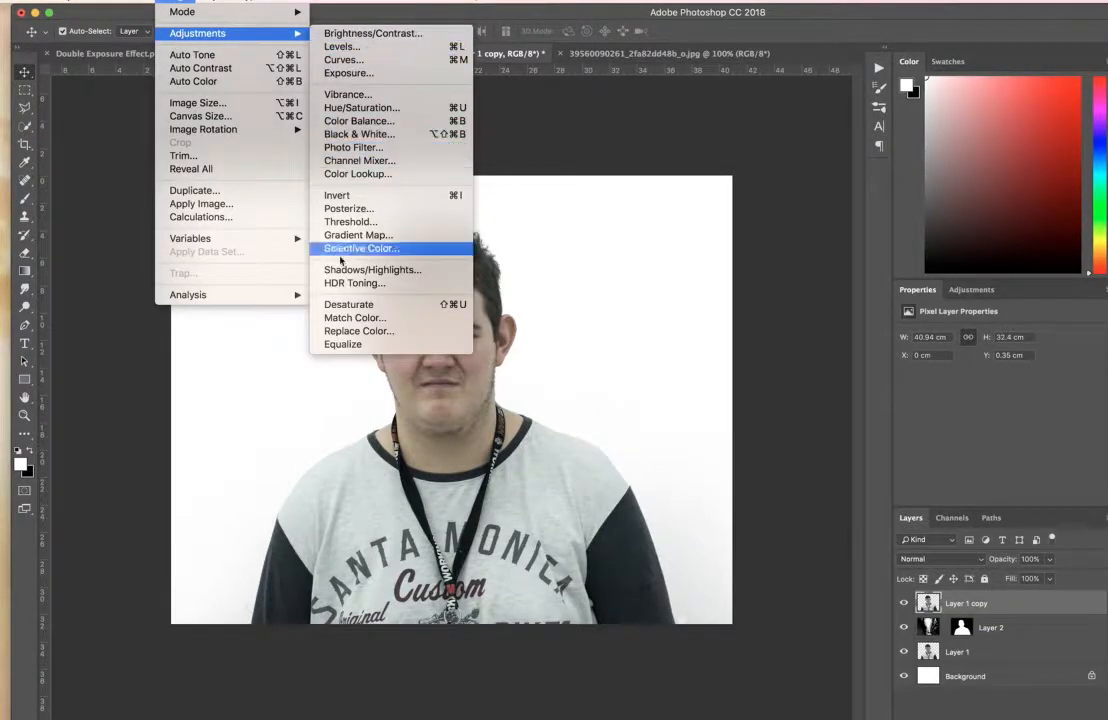
left_click(360, 304)
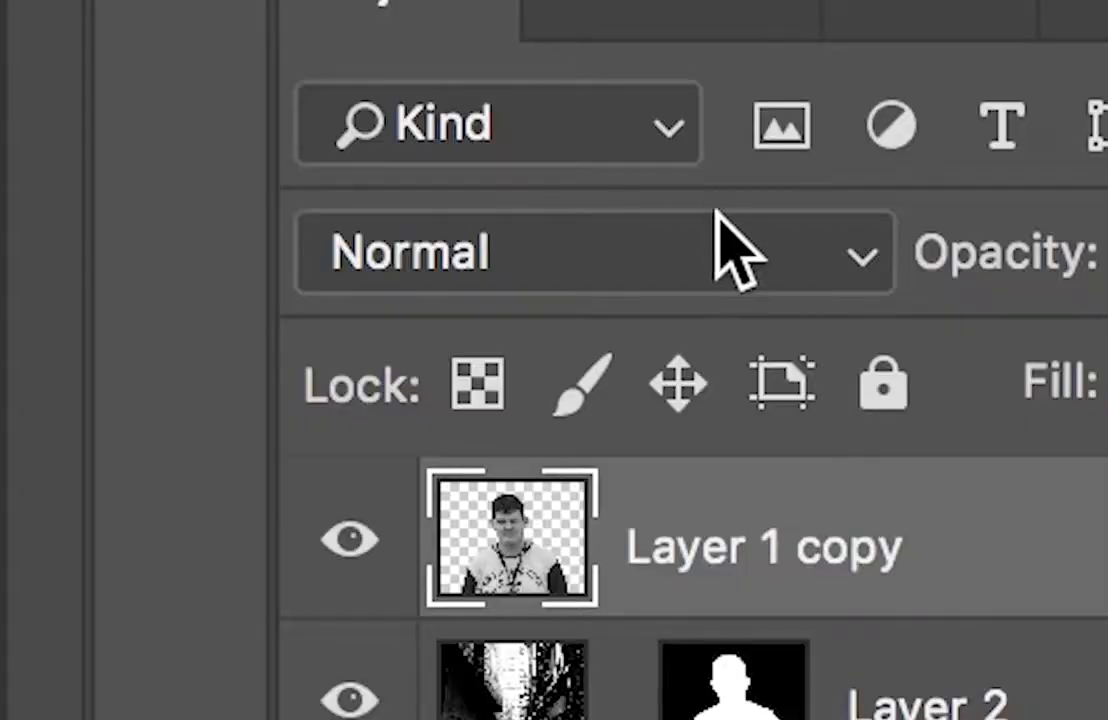
left_click(959, 558)
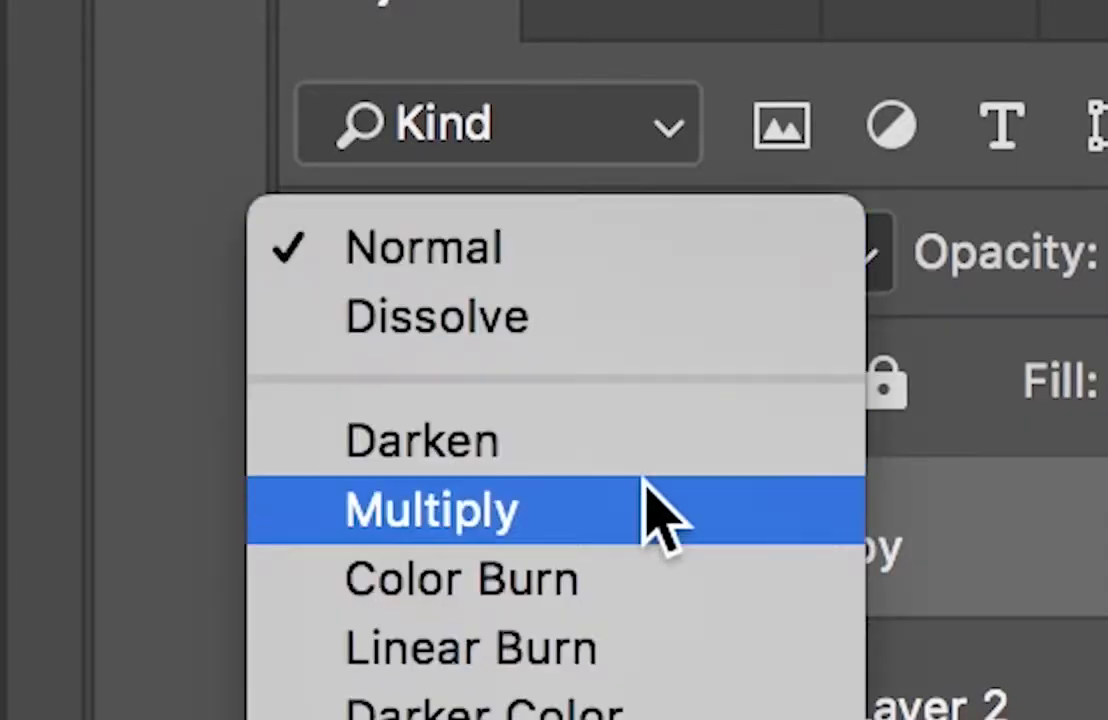
left_click(648, 490)
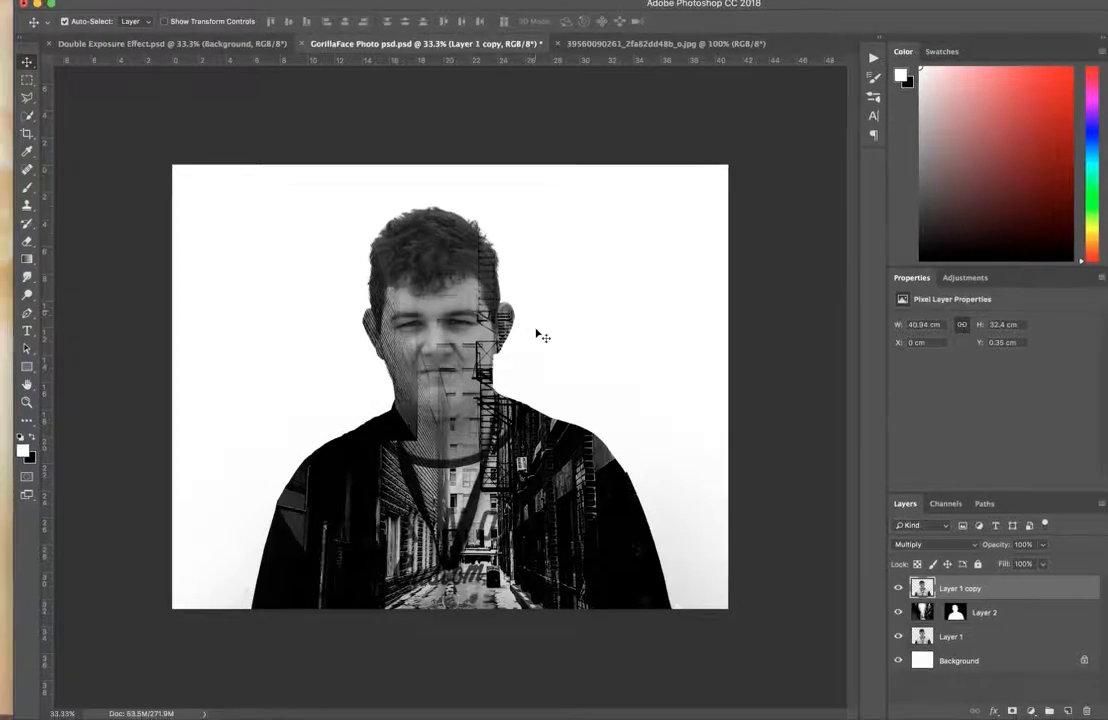
Add a white layer mask to Layer 1 copy and ready a soft brush of 80 px with 0% hardness.
left_click(1011, 711)
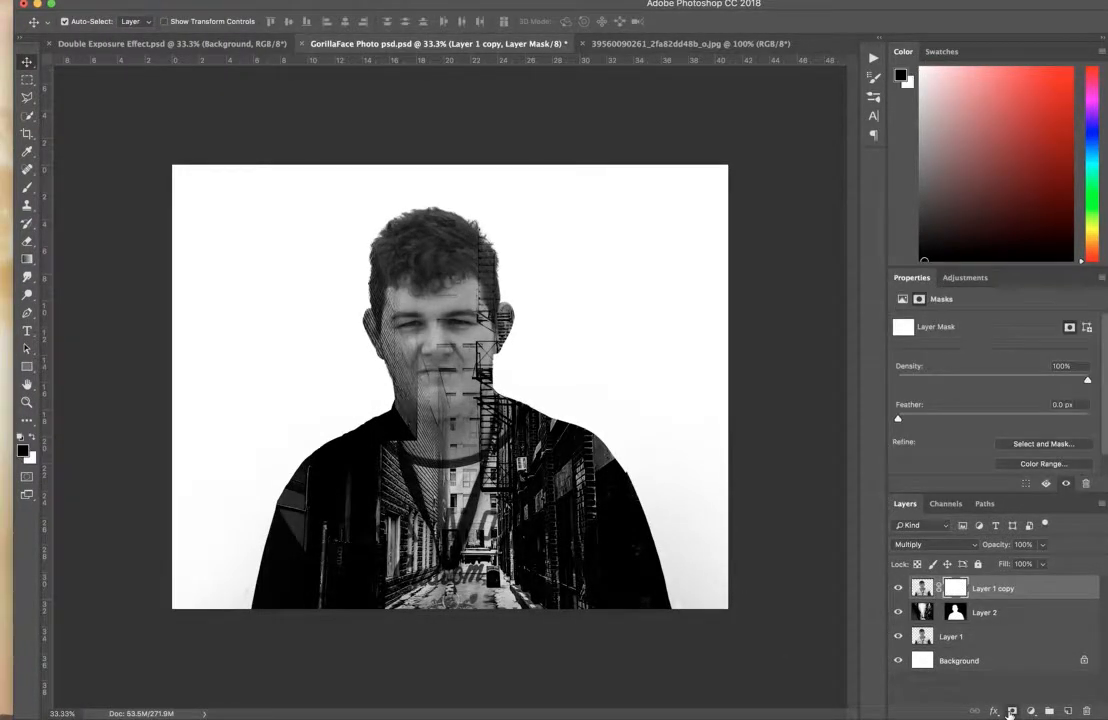
left_click(28, 190)
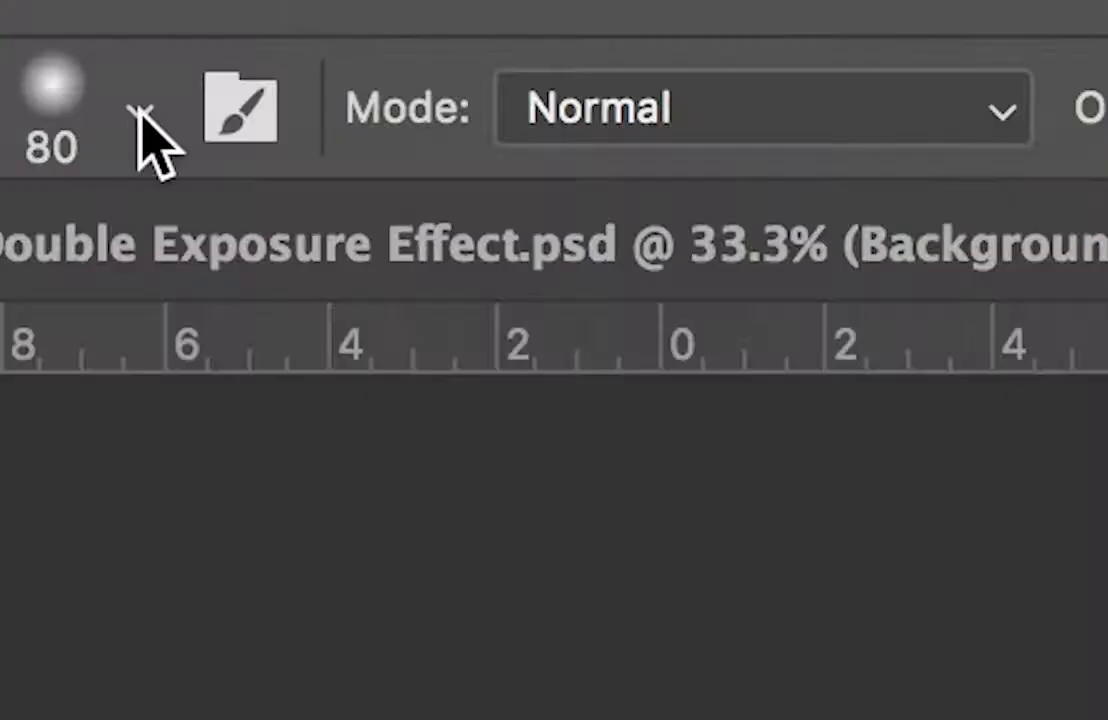
left_click(86, 21)
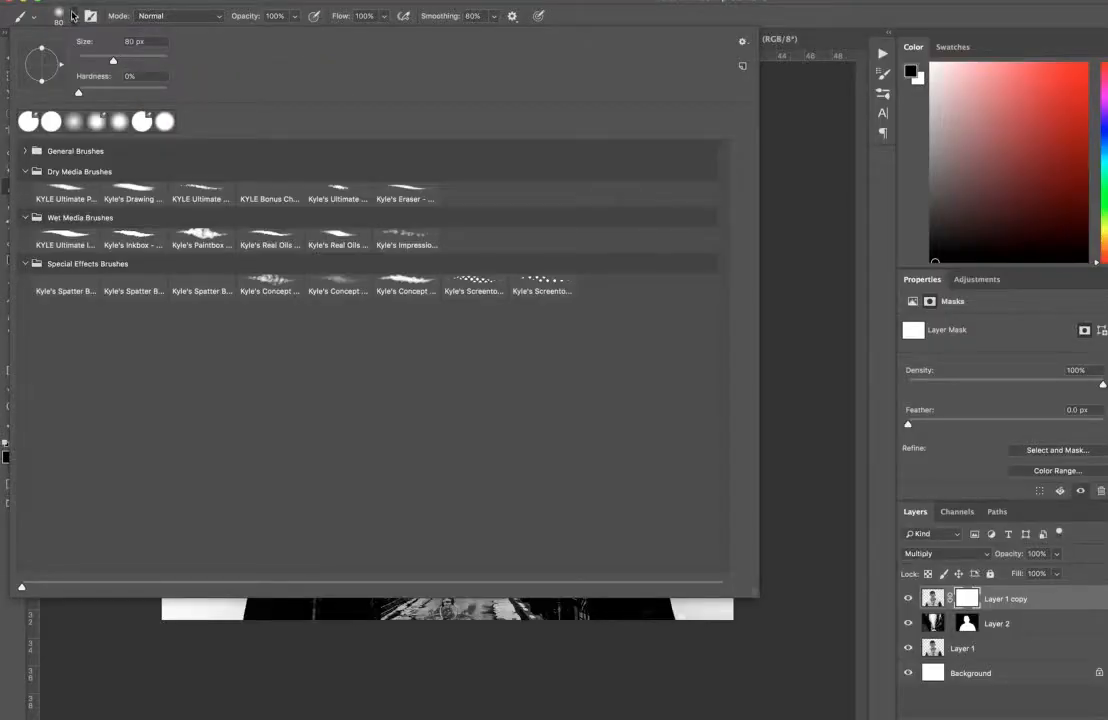
left_click(70, 92)
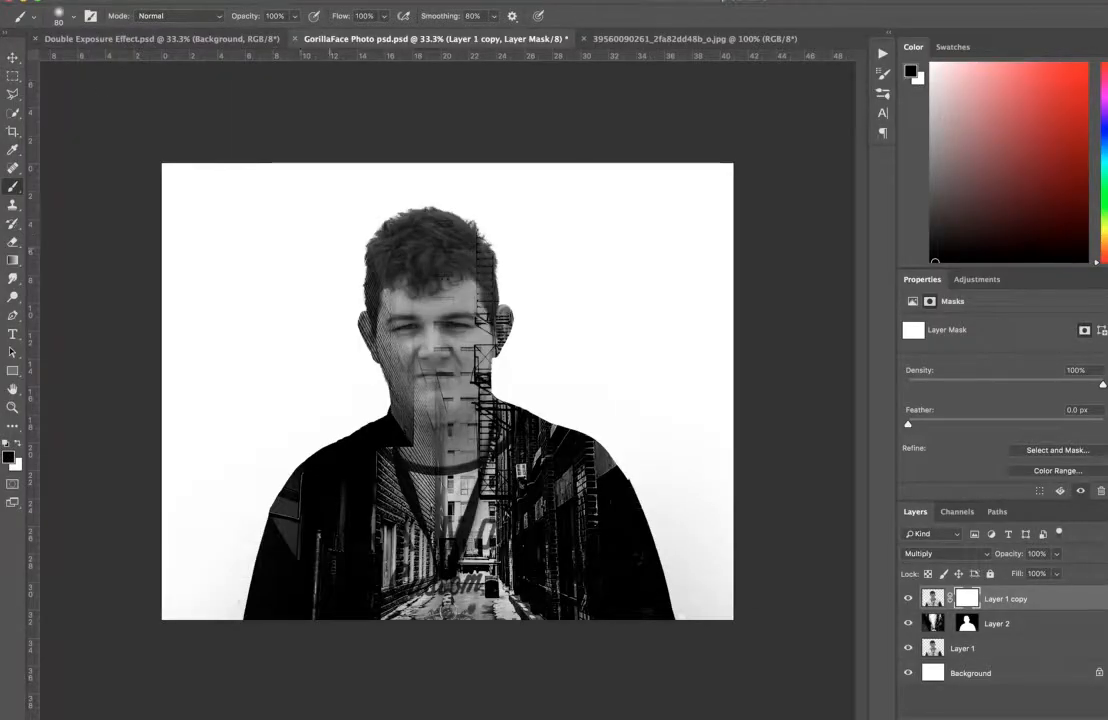
Paint black on Layer 1 copy's mask with a 400 px brush to hide the shirt and lanyard over the alley.
key("]")
key("]")
key("]")
key("]")
key("]")
key("]")
key("]")
key("]")
key("]")
key("]")
key("]")
key("]")
key("]")
key("]")
key("]")
key("]")
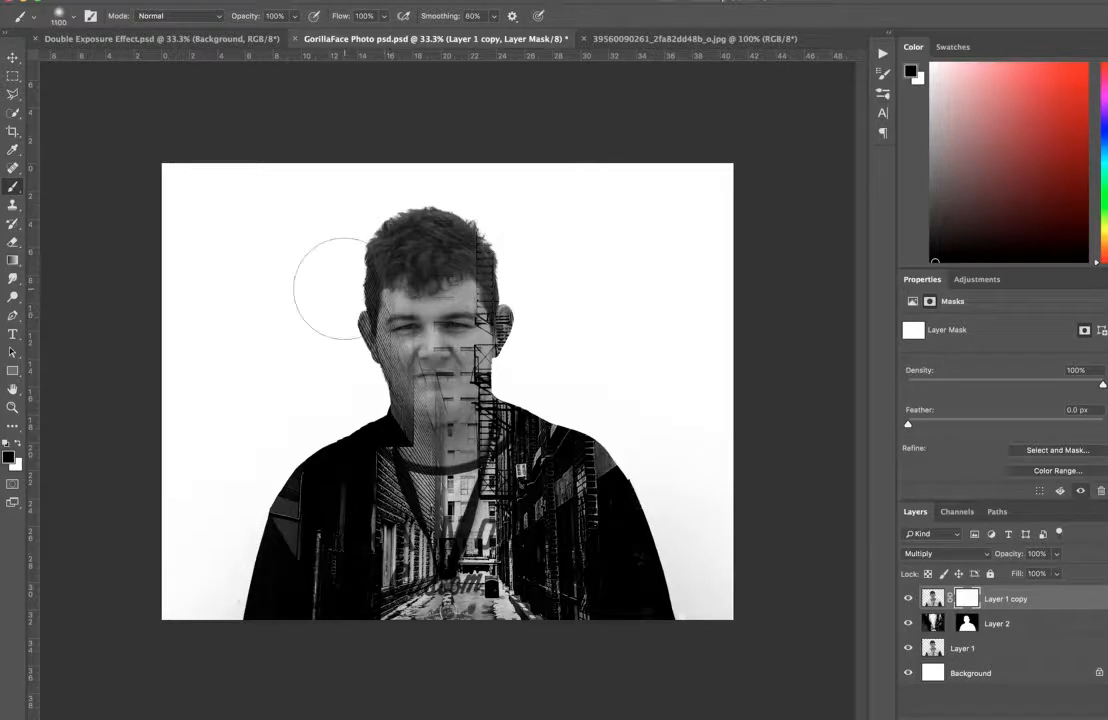
key("[")
key("[")
key("[")
key("[")
key("[")
key("[")
key("[")
mouse_move(445, 440)
left_mouse_down()
mouse_move(462, 480)
mouse_move(403, 470)
mouse_move(402, 498)
mouse_move(467, 516)
mouse_move(442, 585)
mouse_move(408, 580)
left_mouse_up()
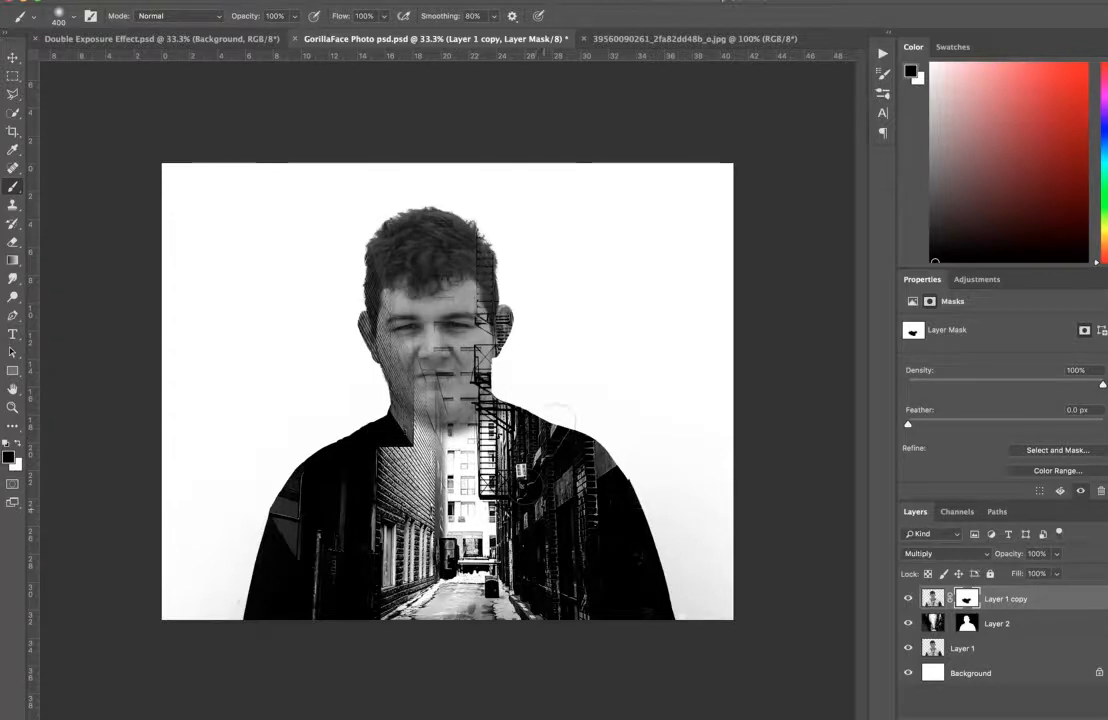
mouse_move(557, 421)
left_mouse_down()
mouse_move(545, 480)
mouse_move(516, 460)
mouse_move(475, 525)
mouse_move(470, 590)
left_mouse_up()
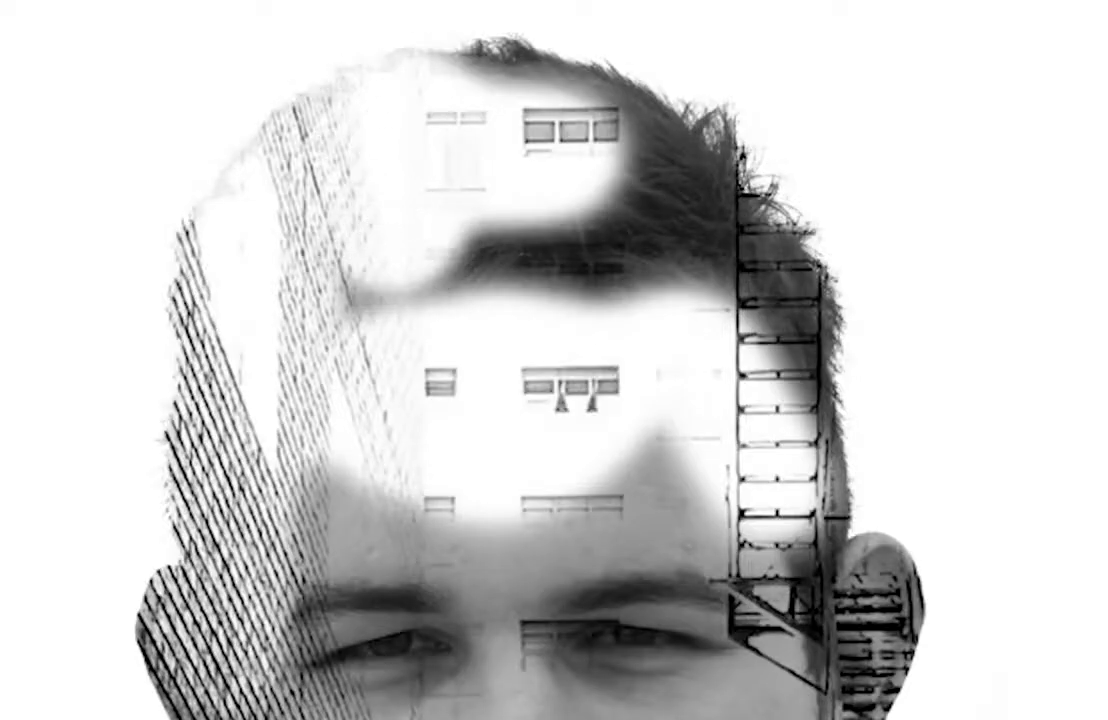
Try masking out the portrait's hair, restore most of it, and touch up the mask beside the fire escape and ear.
mouse_move(640, 165)
left_mouse_down()
mouse_move(823, 445)
mouse_move(403, 220)
mouse_move(707, 166)
left_mouse_up()
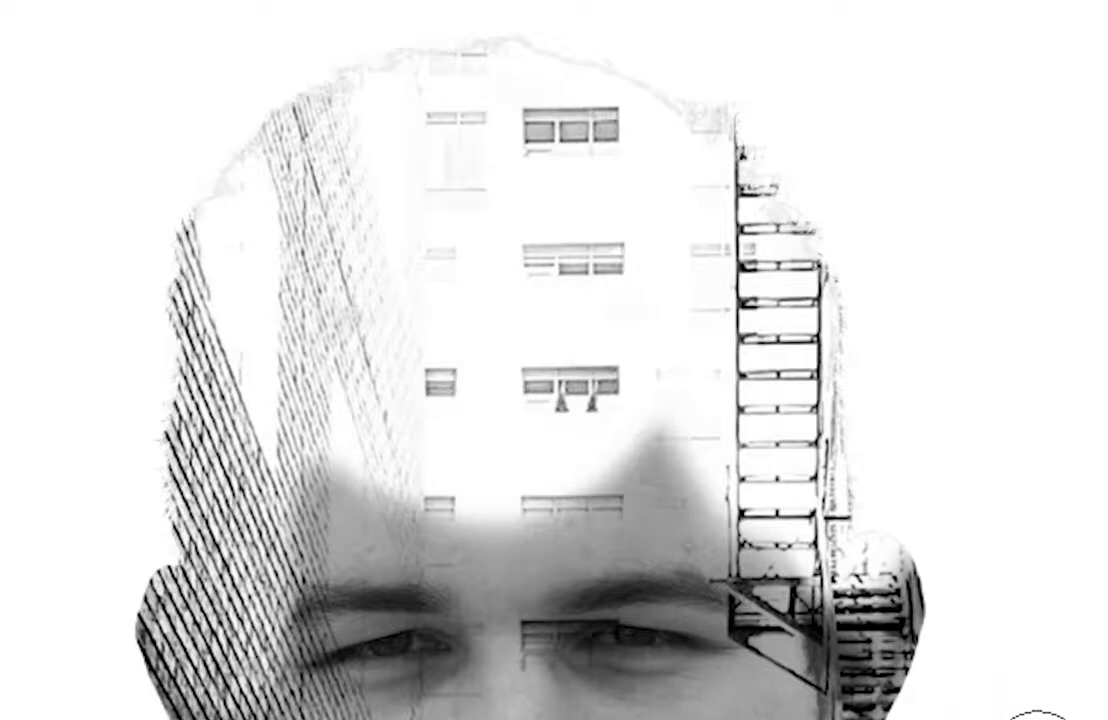
mouse_move(858, 549)
left_mouse_down()
mouse_move(683, 415)
mouse_move(323, 288)
mouse_move(373, 37)
mouse_move(445, 203)
mouse_move(470, 314)
left_mouse_up()
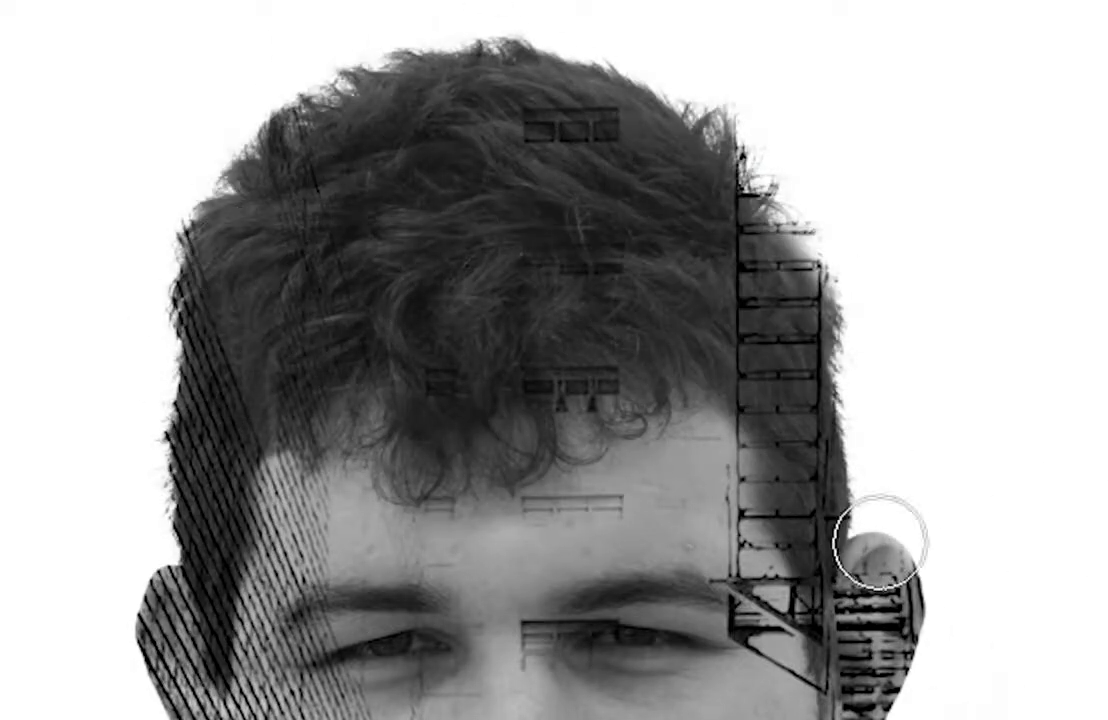
left_click_drag(880, 541, 1059, 649)
key("v")
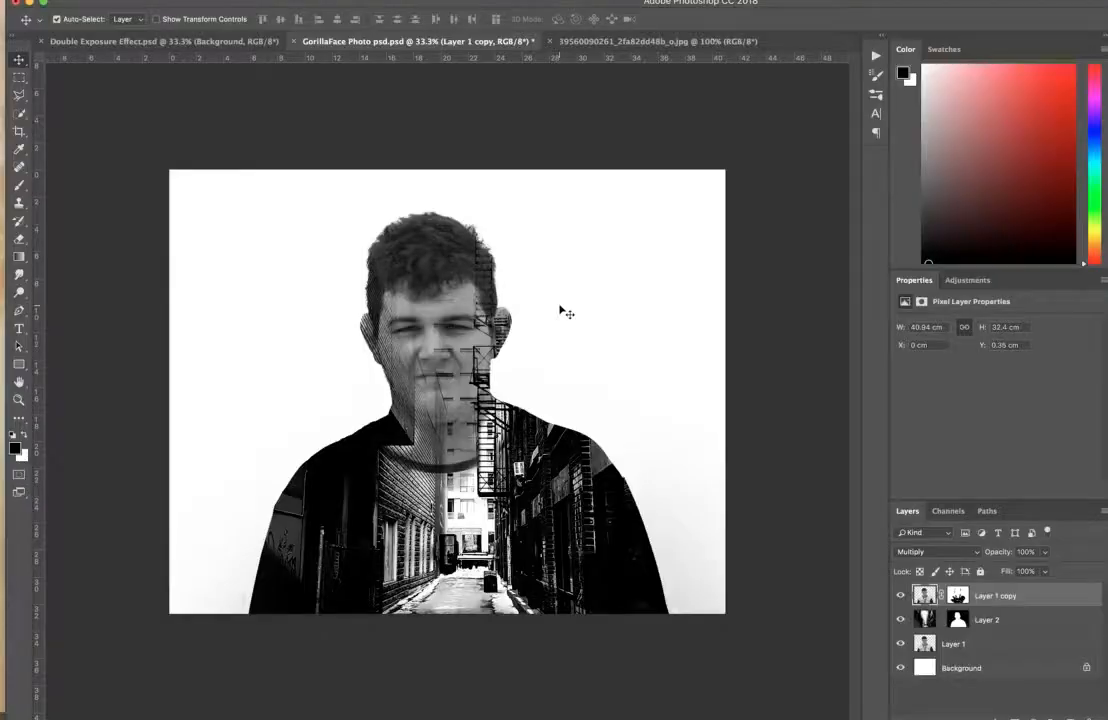
Reduce the fill of Layer 1 copy to 70%.
left_click(1044, 571)
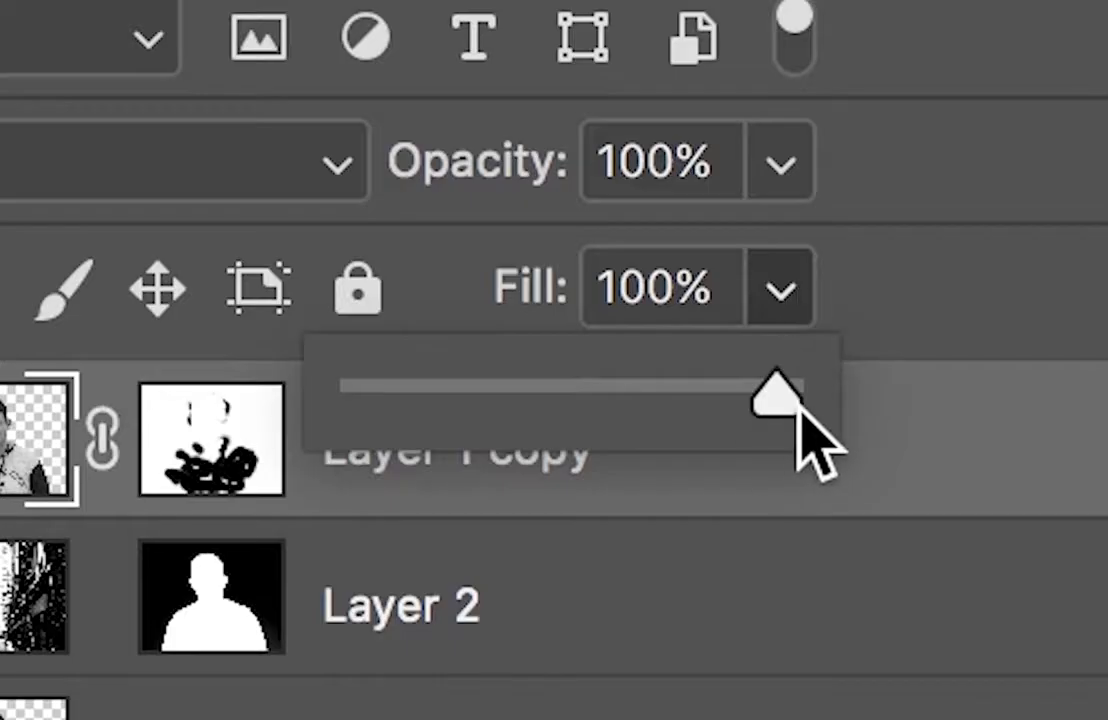
left_click_drag(1046, 589, 1025, 589)
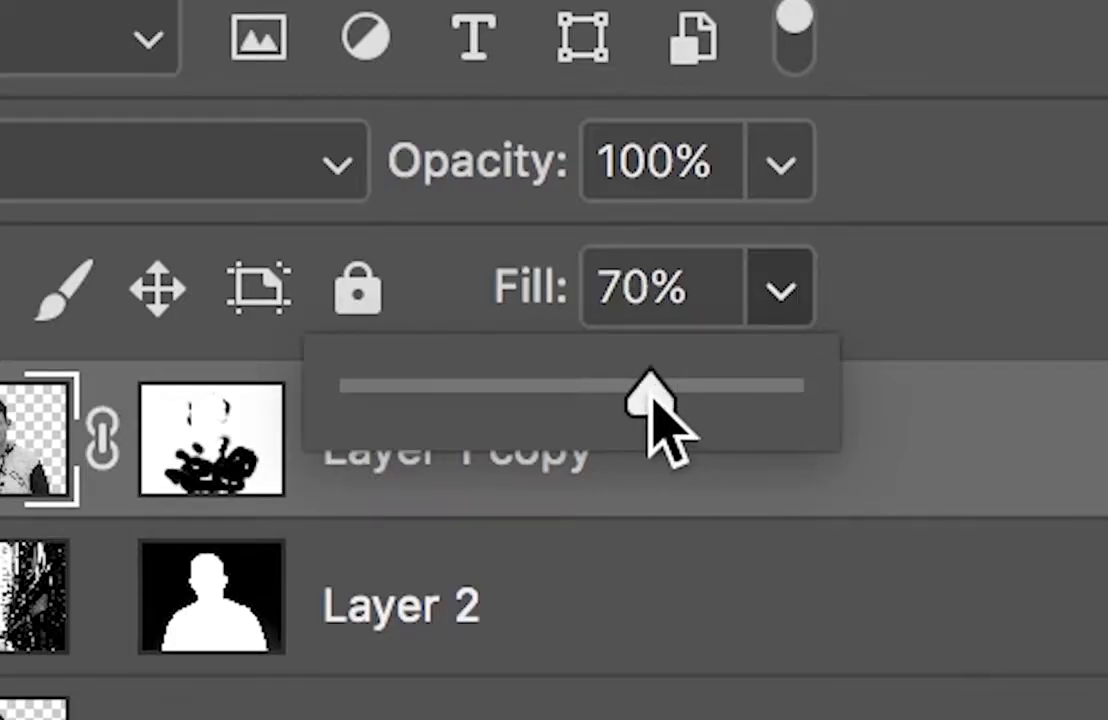
left_click(767, 294)
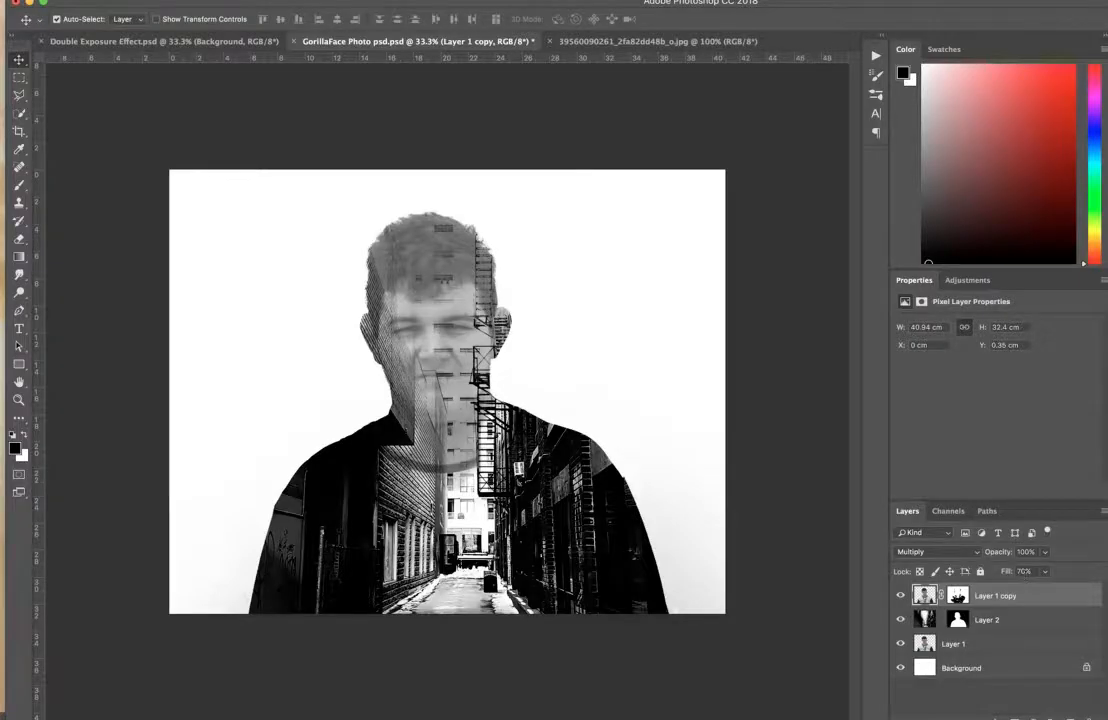
Deselect all layers and set the foreground colour to light grey f0f0f0.
left_click(987, 693)
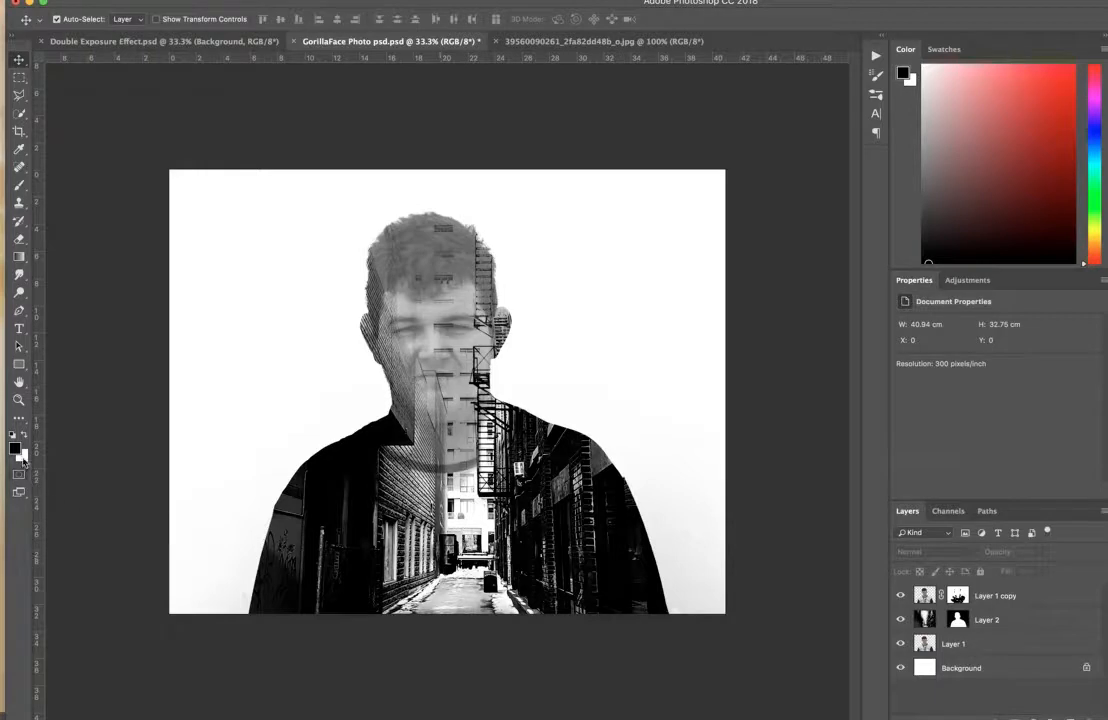
left_click(14, 446)
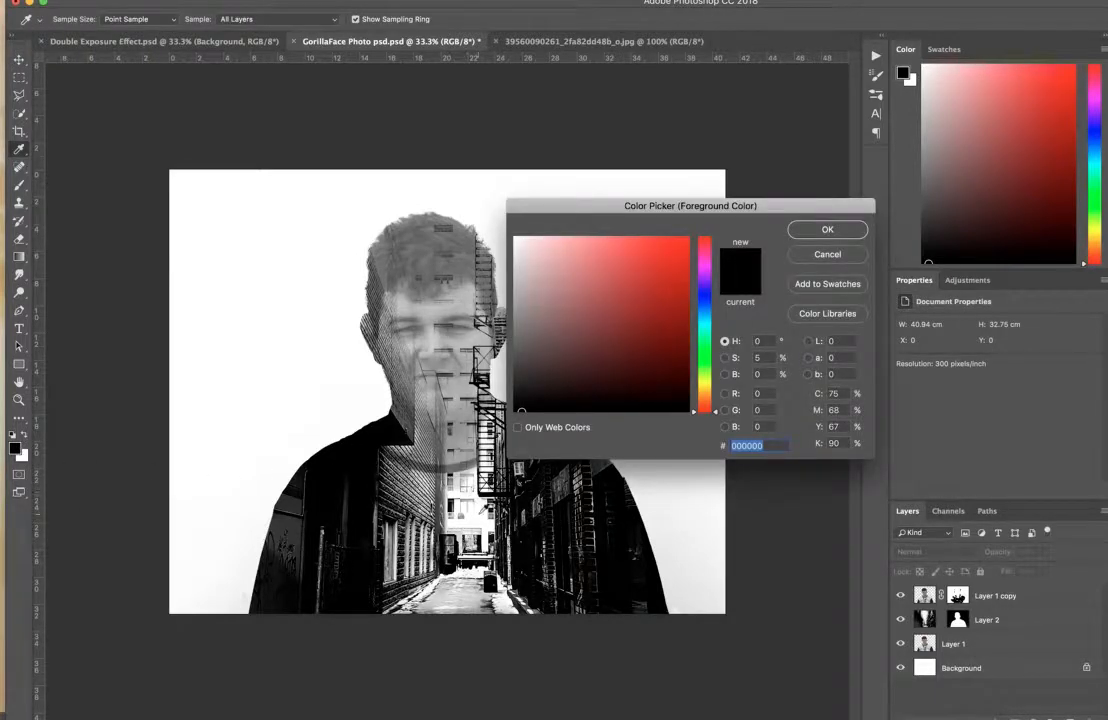
left_click(515, 245)
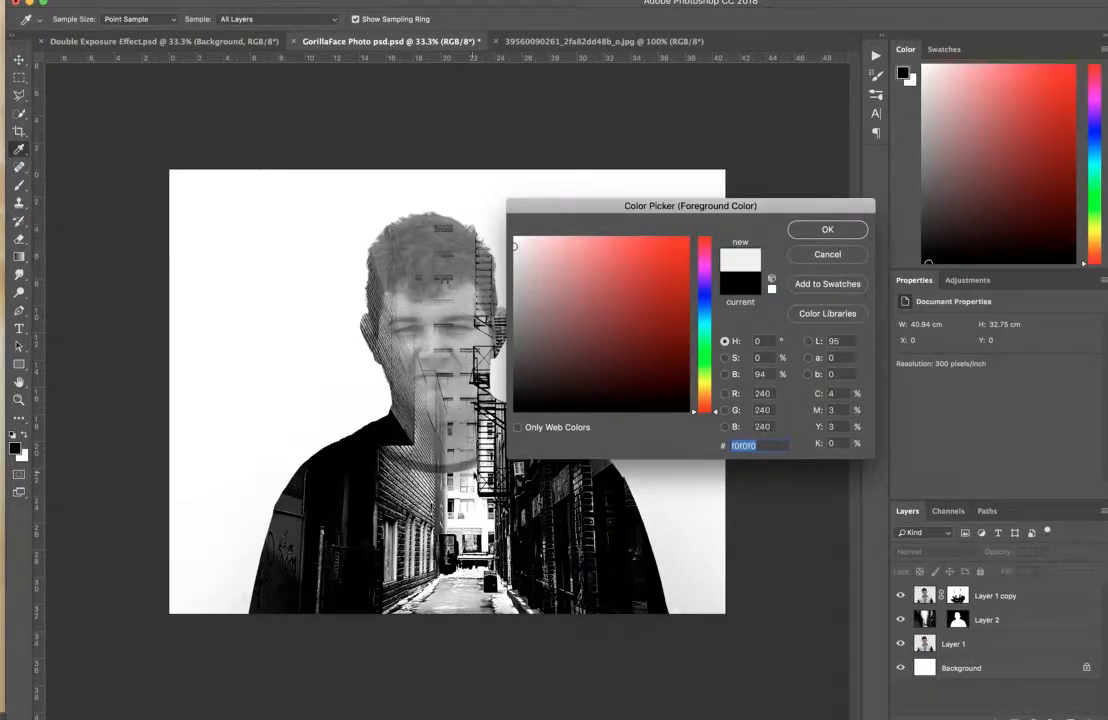
left_click(827, 229)
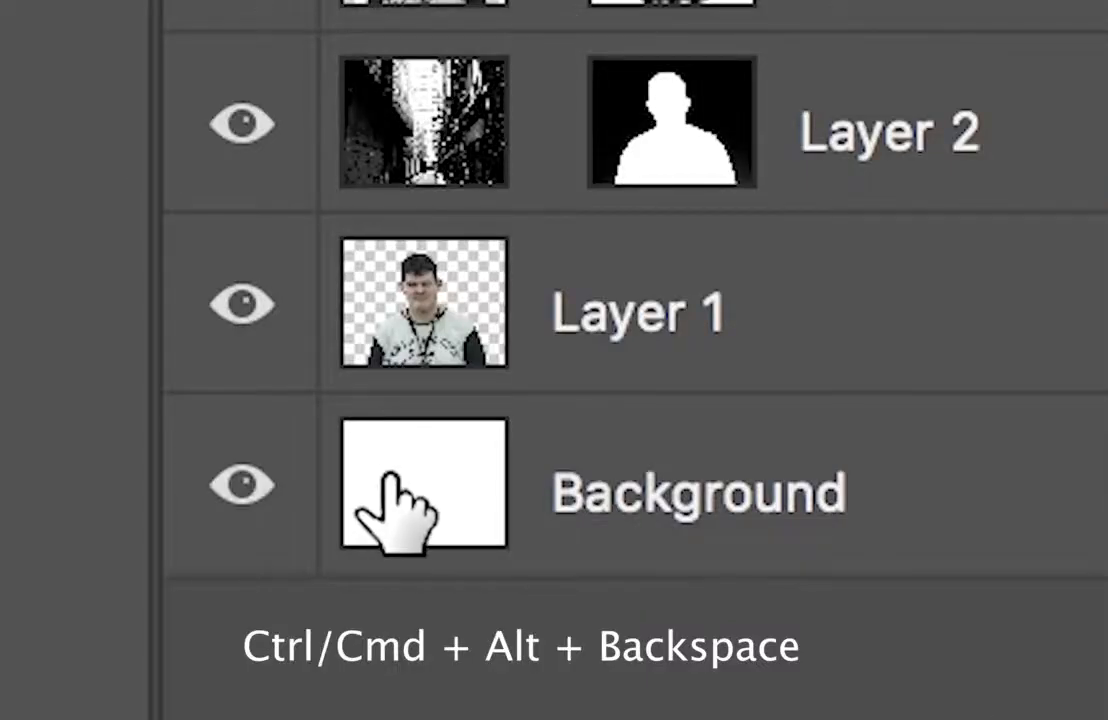
Try a light grey fill on the Background layer, and return it to white.
left_click(919, 664)
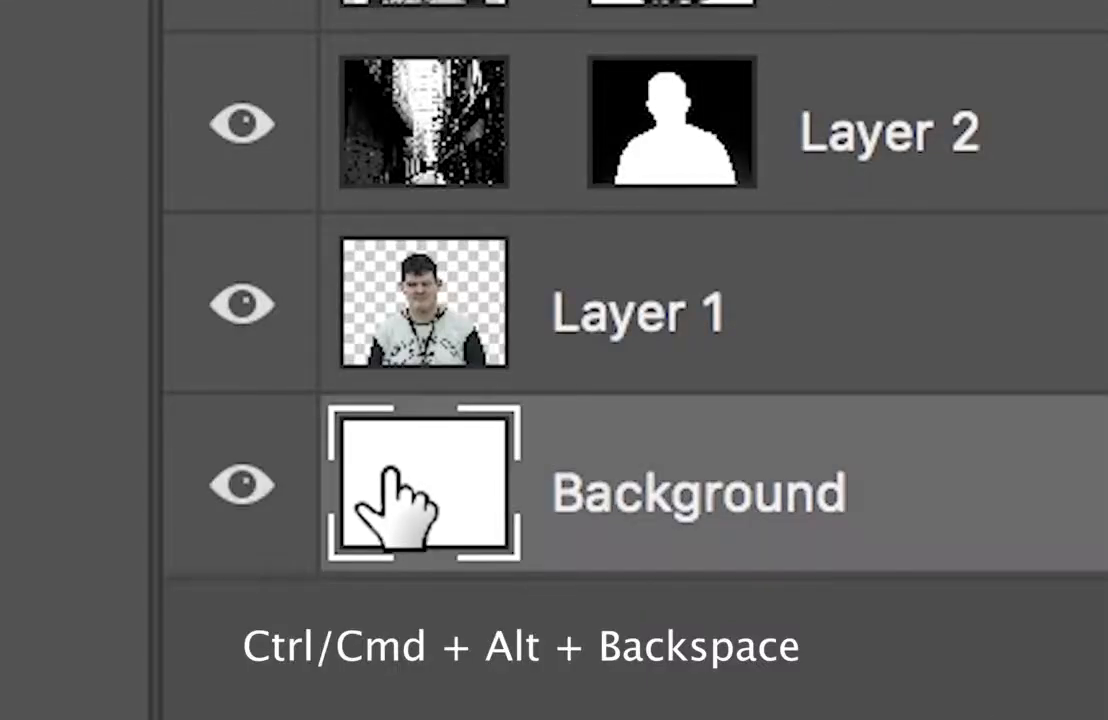
key("ctrl+alt+BackSpace")
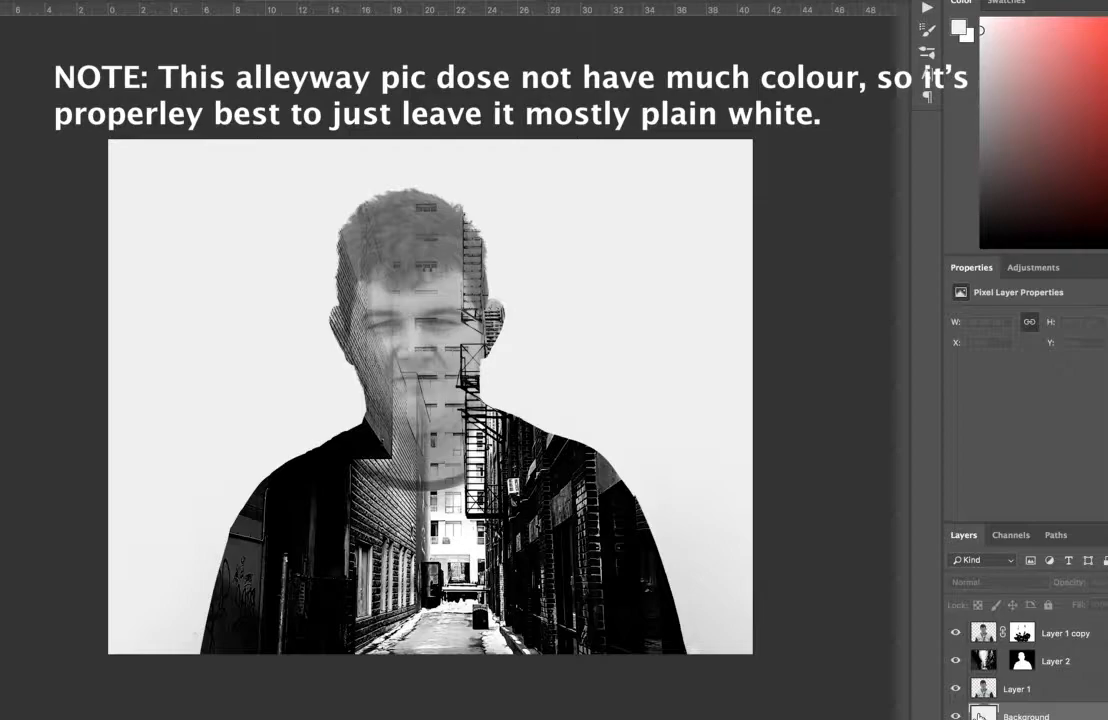
key("alt+BackSpace")
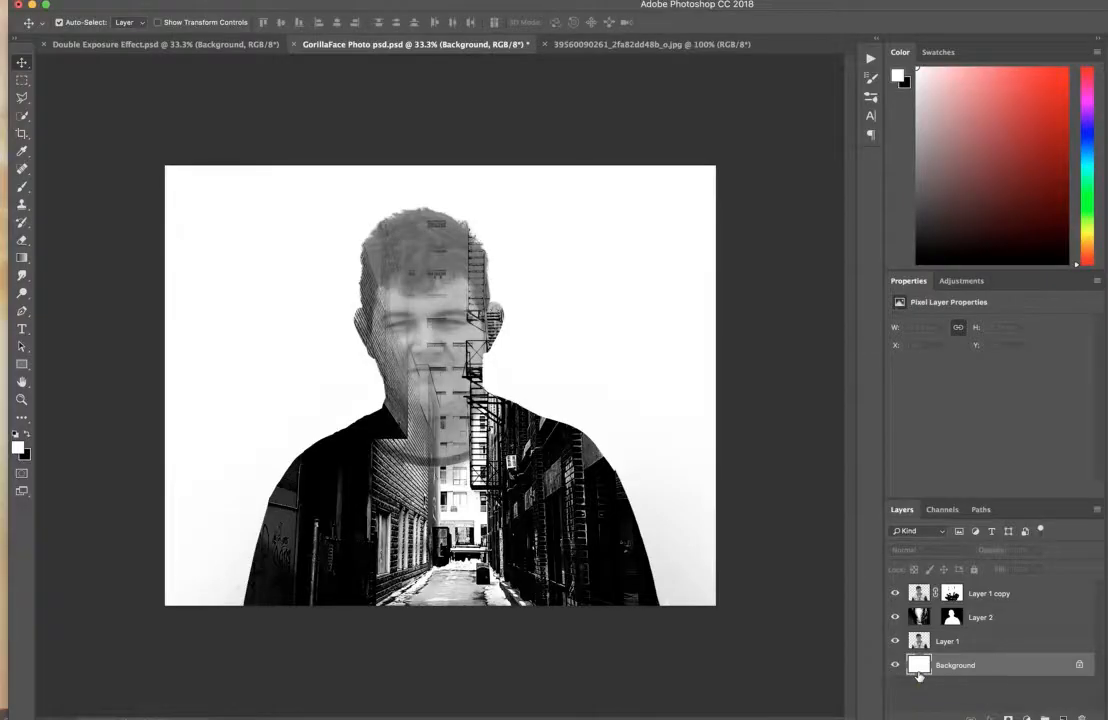
Paste the alley photo again above Layer 2 and scale it to about 286% so it covers the whole canvas.
left_click(975, 617)
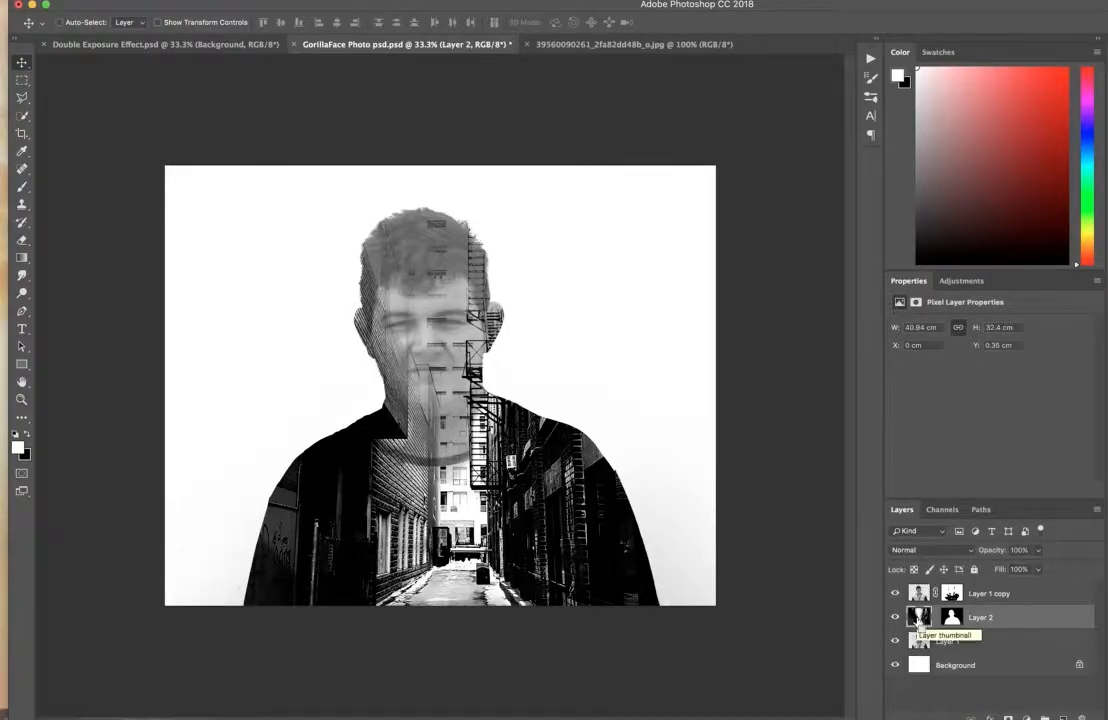
key("ctrl+v")
key("ctrl+t")
left_click_drag(566, 294, 781, 139)
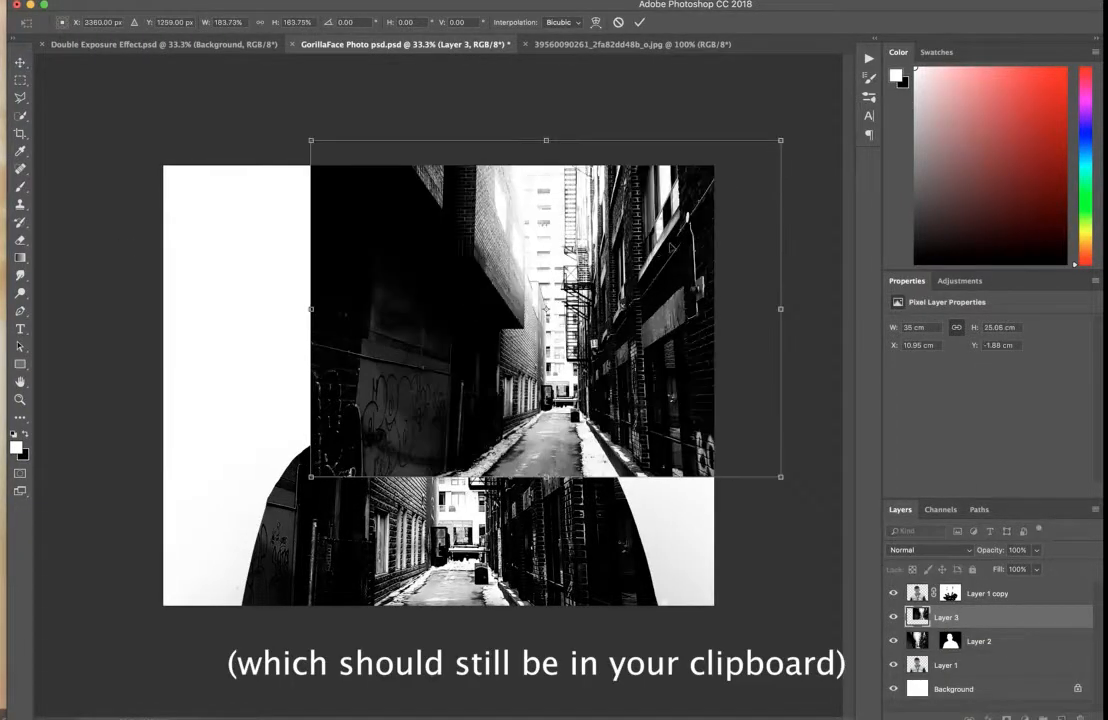
left_click_drag(688, 218, 650, 239)
left_click_drag(268, 497, 131, 600)
left_click_drag(744, 600, 855, 657)
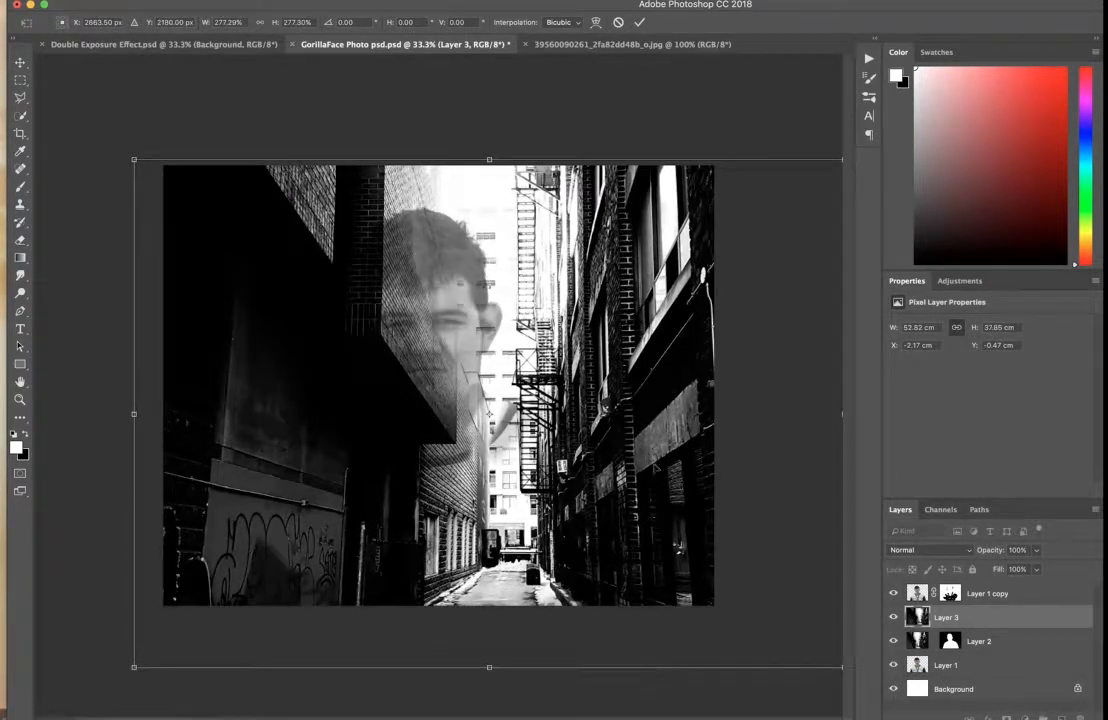
left_click_drag(684, 379, 679, 363)
left_click_drag(129, 143, 108, 128)
left_click_drag(546, 504, 548, 494)
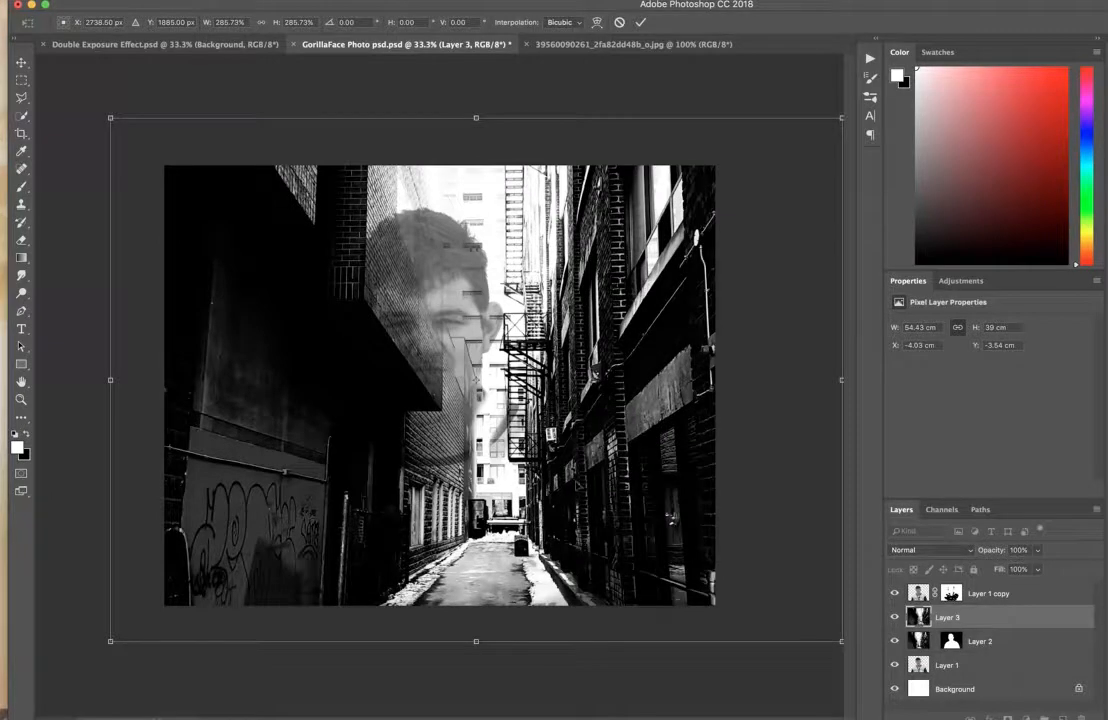
key("Return")
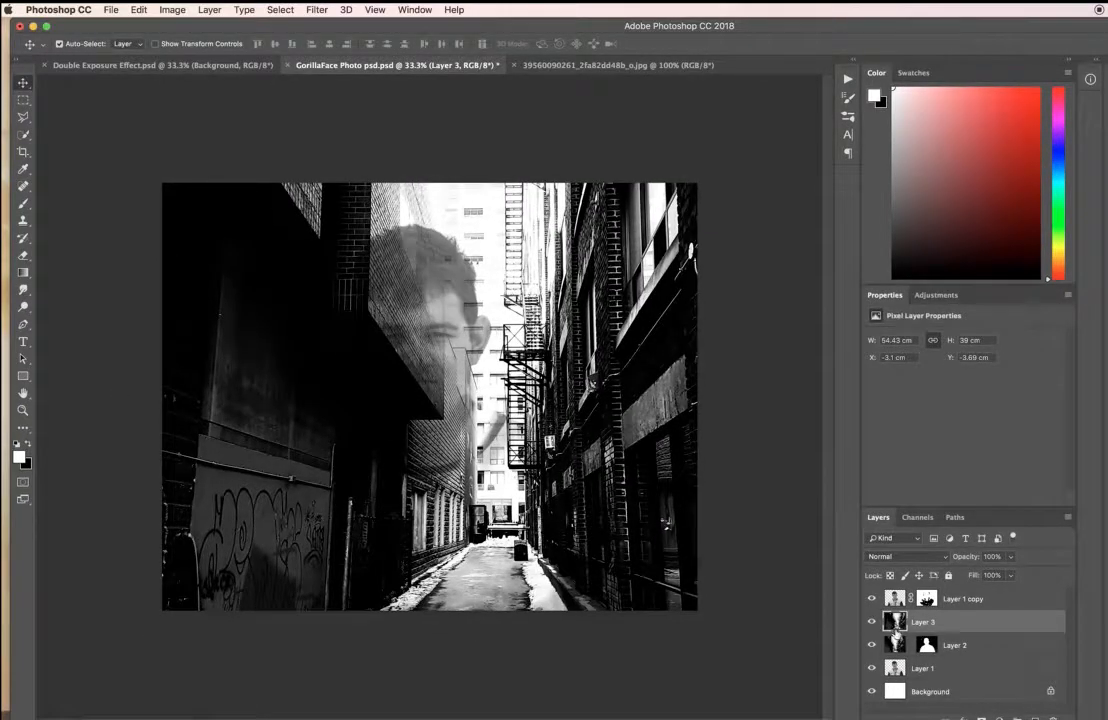
Move the newly pasted alley layer, Layer 3, above Layer 1 copy in the layer stack.
left_click(895, 649)
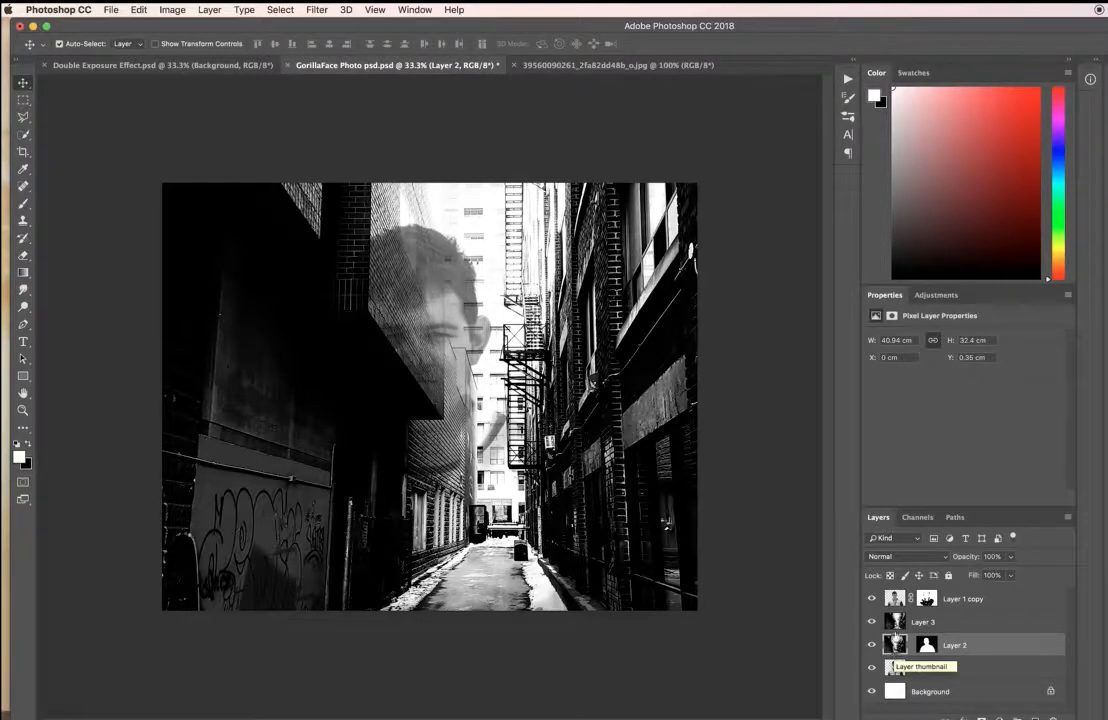
left_click(897, 624)
left_click_drag(938, 628, 938, 600)
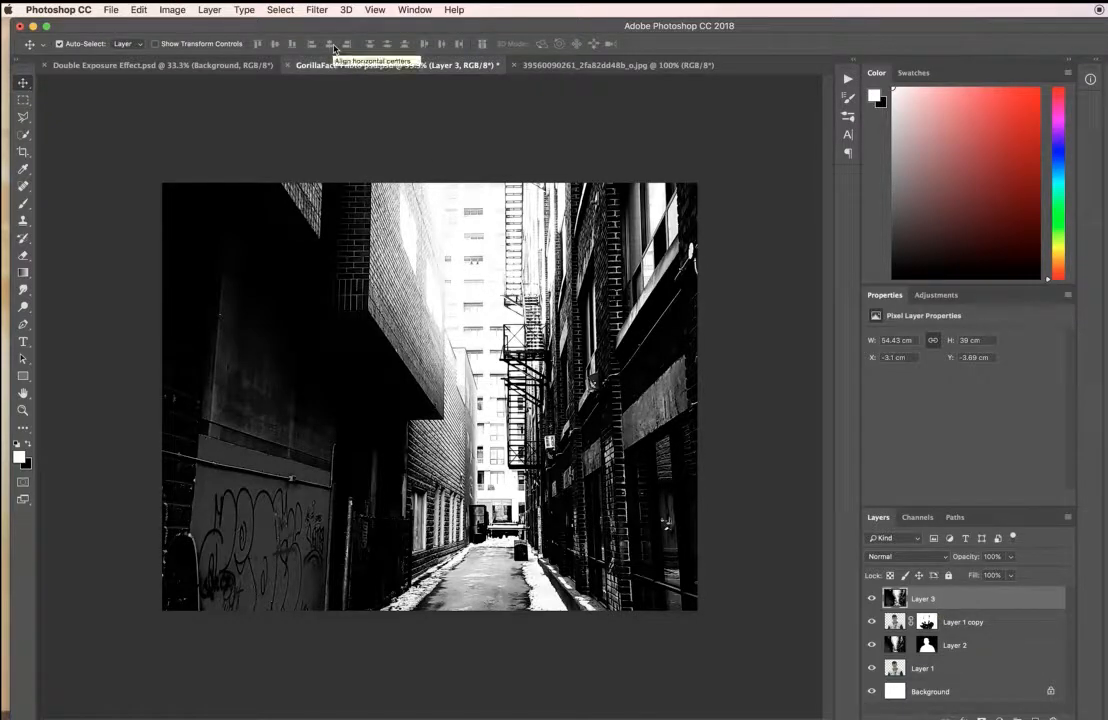
Apply a Gaussian Blur with a radius of 250 pixels to Layer 3.
left_click(317, 9)
mouse_move(356, 167)
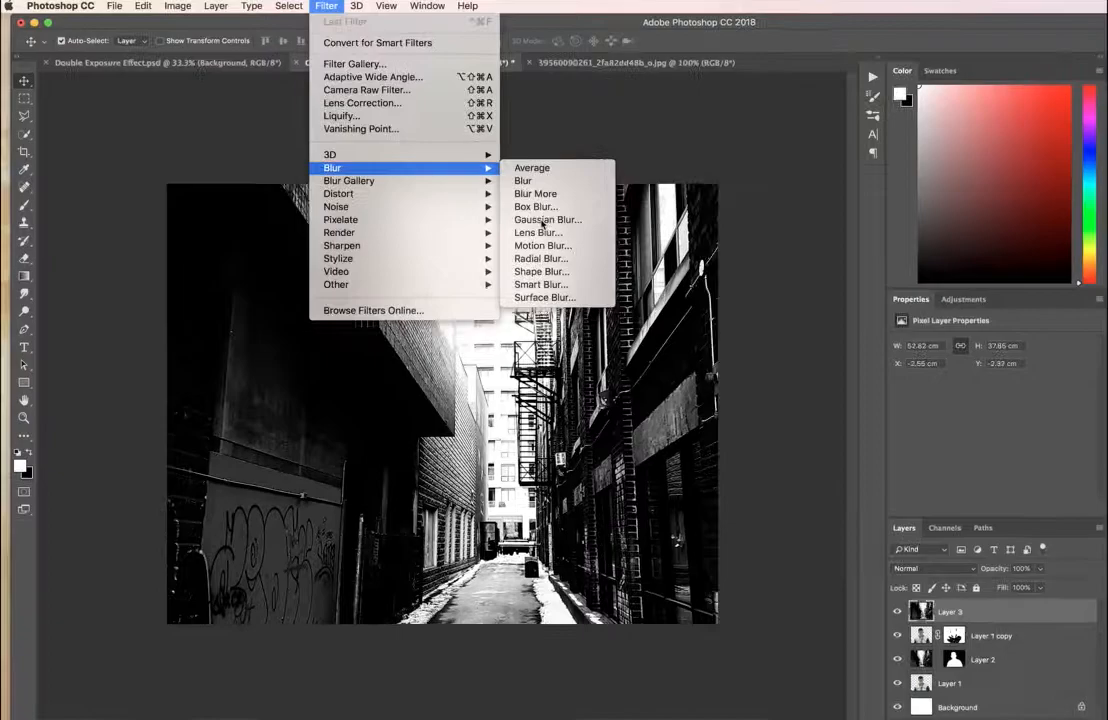
left_click(532, 217)
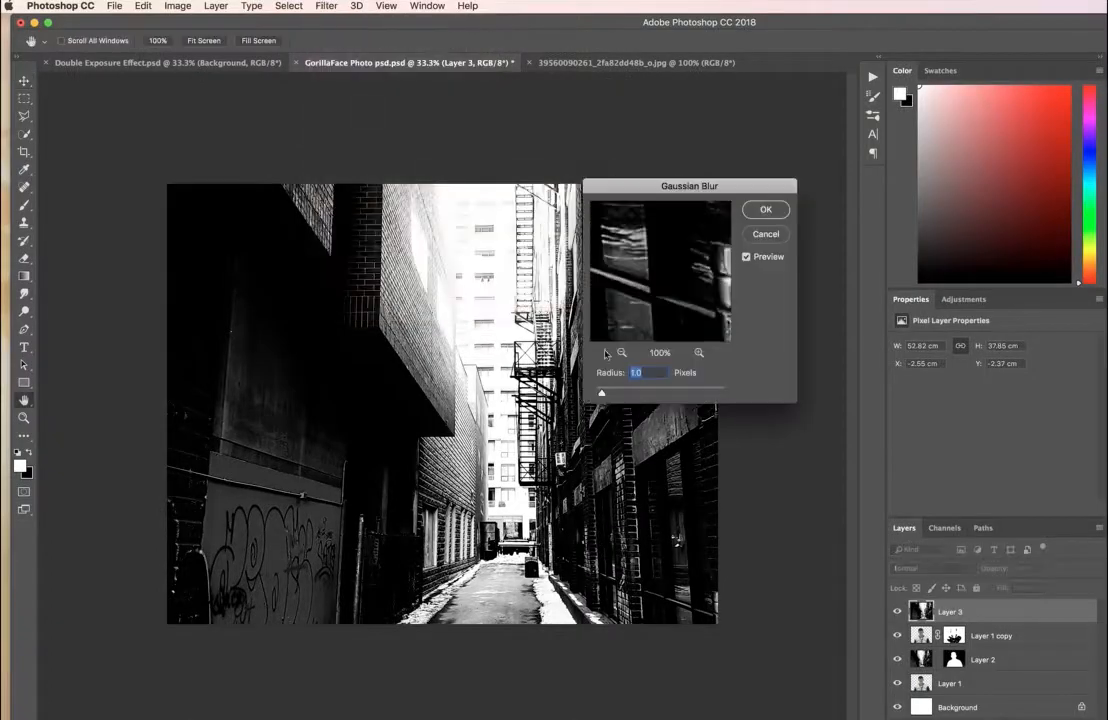
type("250")
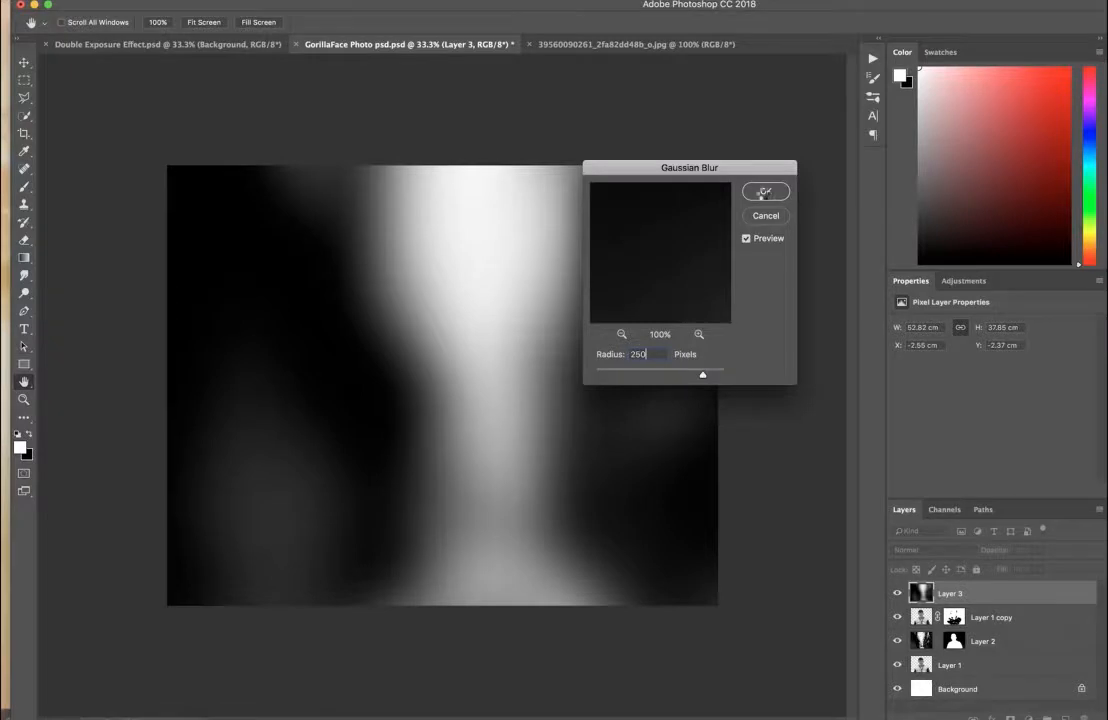
left_click(763, 192)
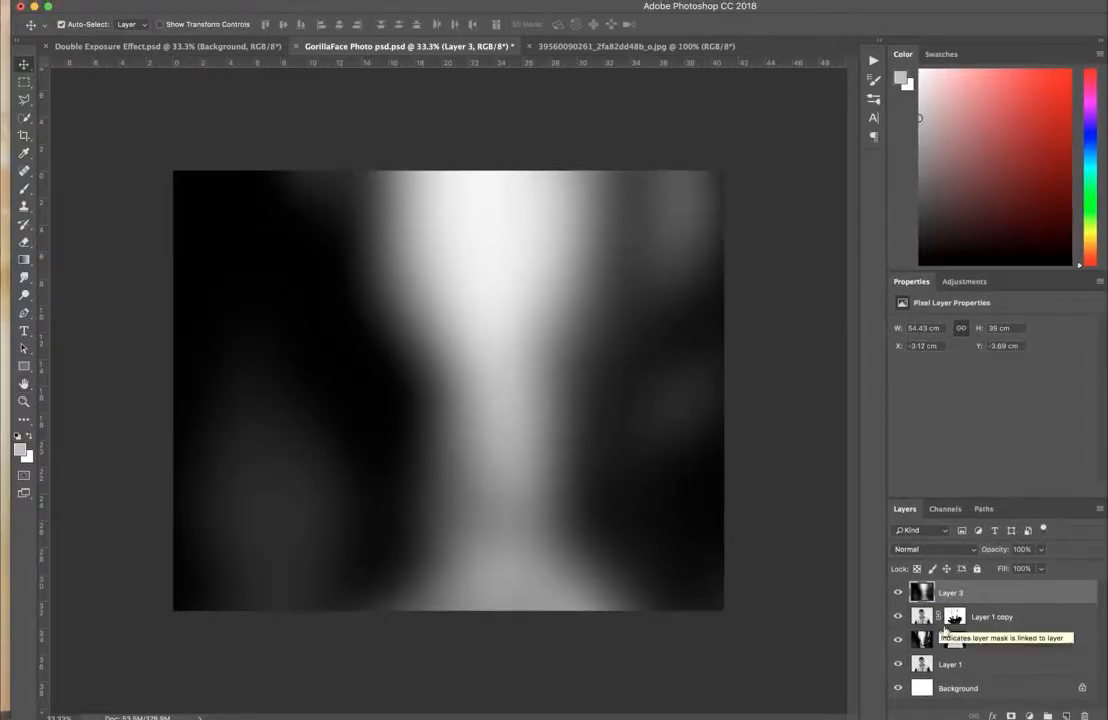
Add a layer mask to Layer 3 and erase the blur over the head and shoulders with a 1000 px eraser.
left_click(1011, 716)
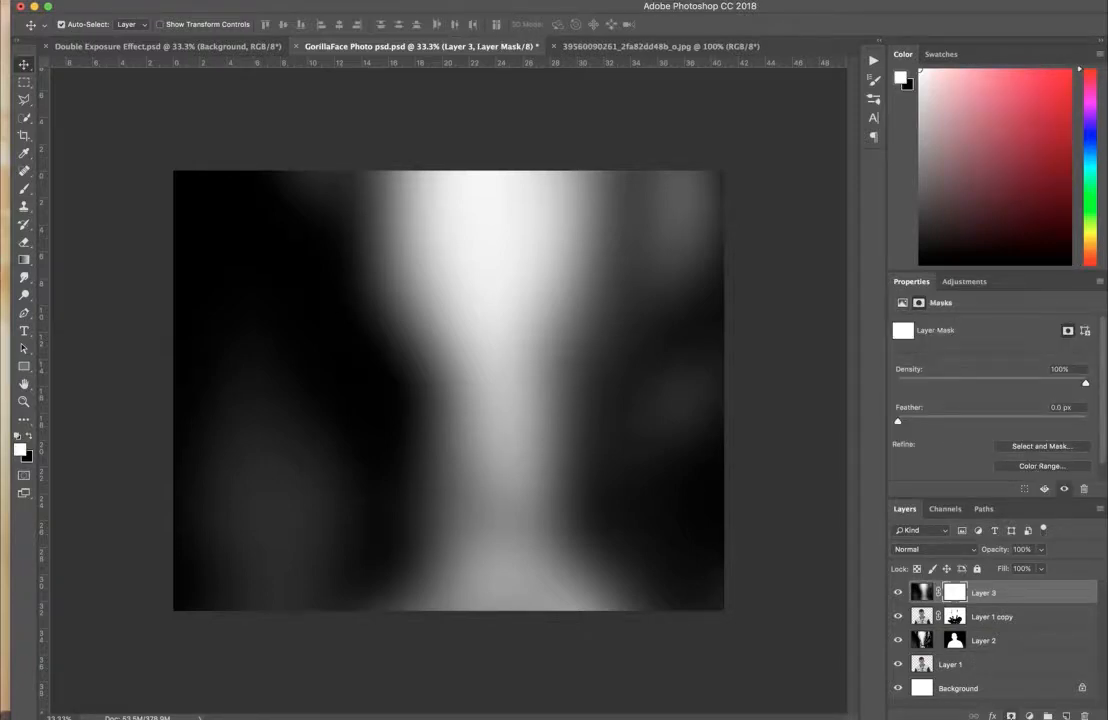
left_click(25, 243)
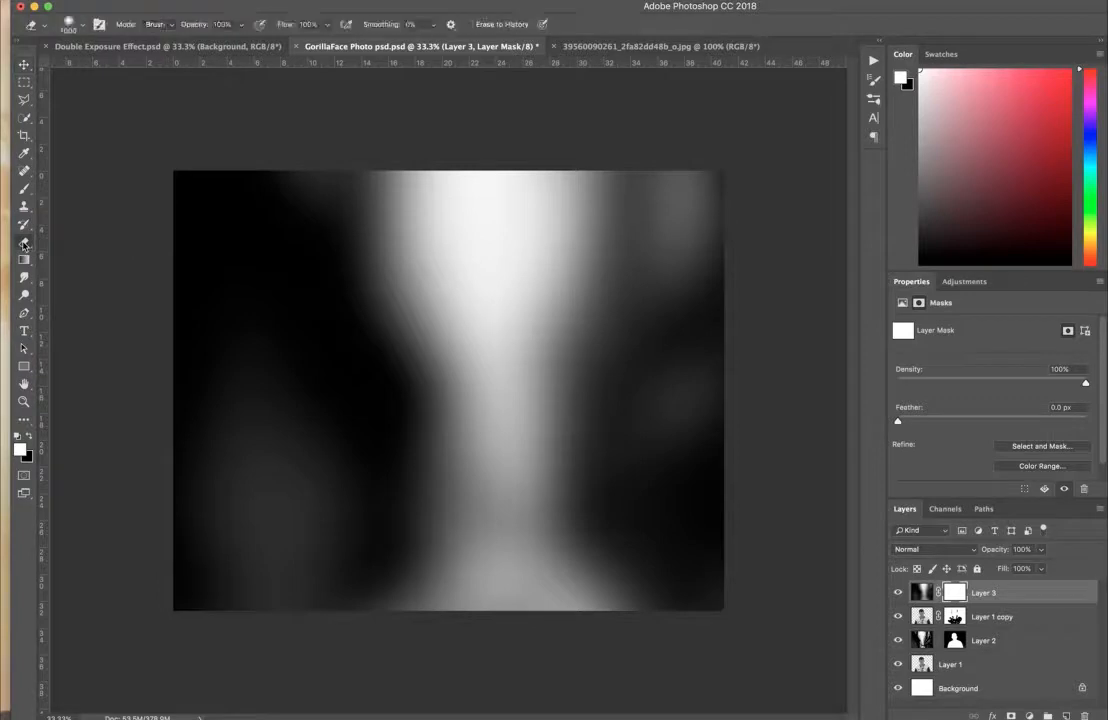
mouse_move(440, 290)
left_mouse_down()
mouse_move(457, 318)
mouse_move(420, 230)
mouse_move(390, 330)
mouse_move(395, 455)
mouse_move(500, 535)
mouse_move(490, 395)
left_mouse_up()
mouse_move(490, 440)
left_mouse_down()
mouse_move(565, 490)
mouse_move(595, 545)
mouse_move(325, 500)
mouse_move(322, 555)
mouse_move(428, 622)
left_mouse_up()
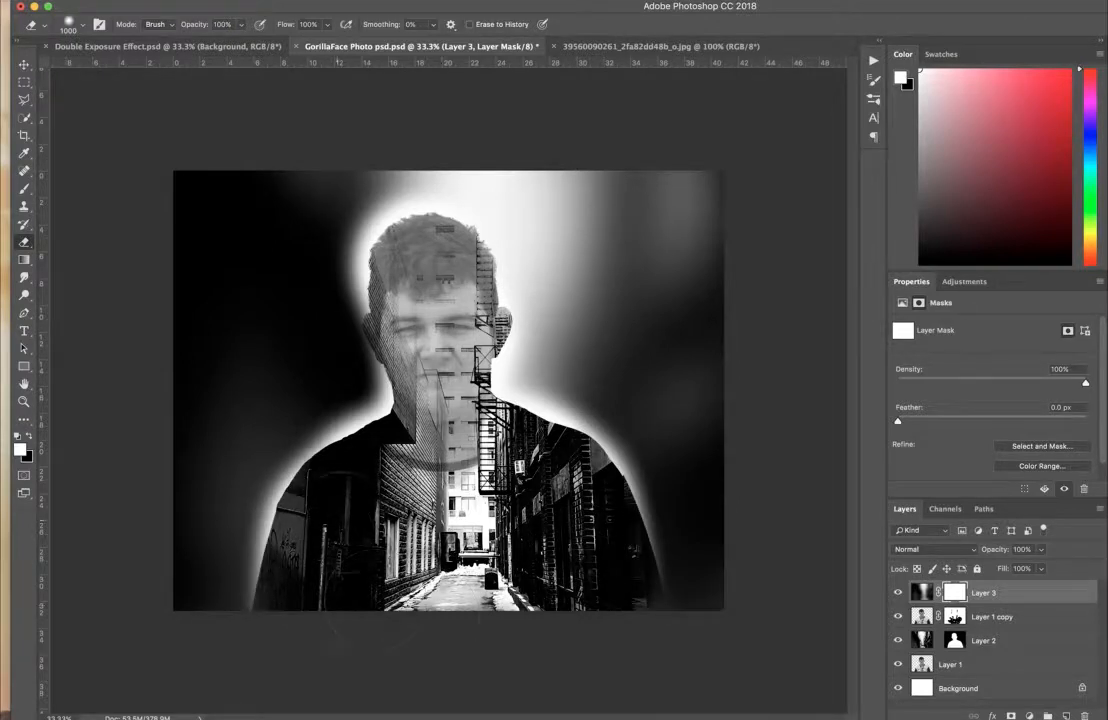
mouse_move(453, 371)
left_mouse_down()
mouse_move(402, 302)
mouse_move(404, 332)
mouse_move(392, 322)
mouse_move(448, 335)
mouse_move(450, 418)
left_mouse_up()
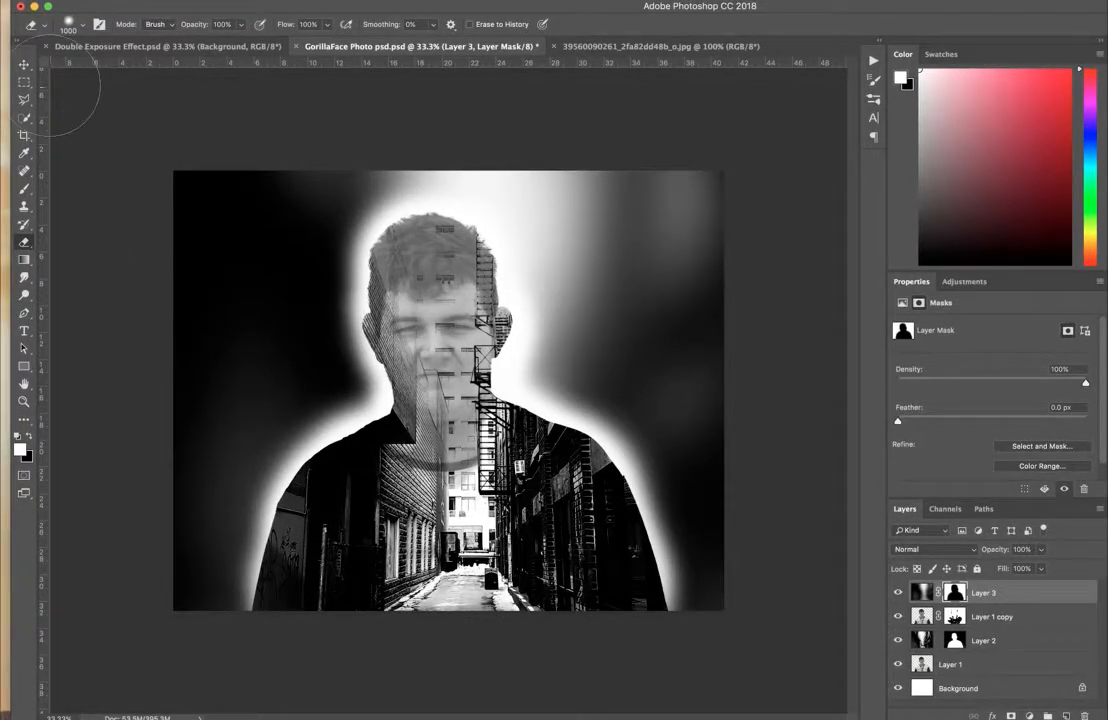
Reduce the opacity of Layer 3 to 18%.
left_click(25, 65)
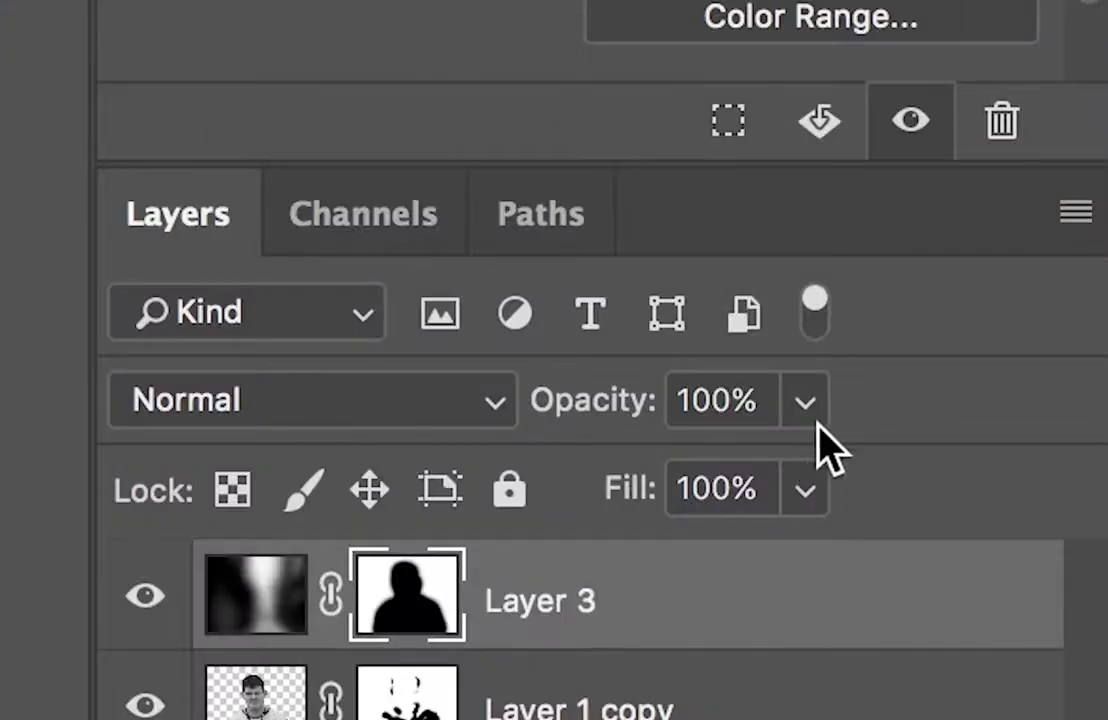
left_click(1042, 551)
left_click_drag(1040, 560, 1018, 565)
left_click_drag(703, 485, 572, 485)
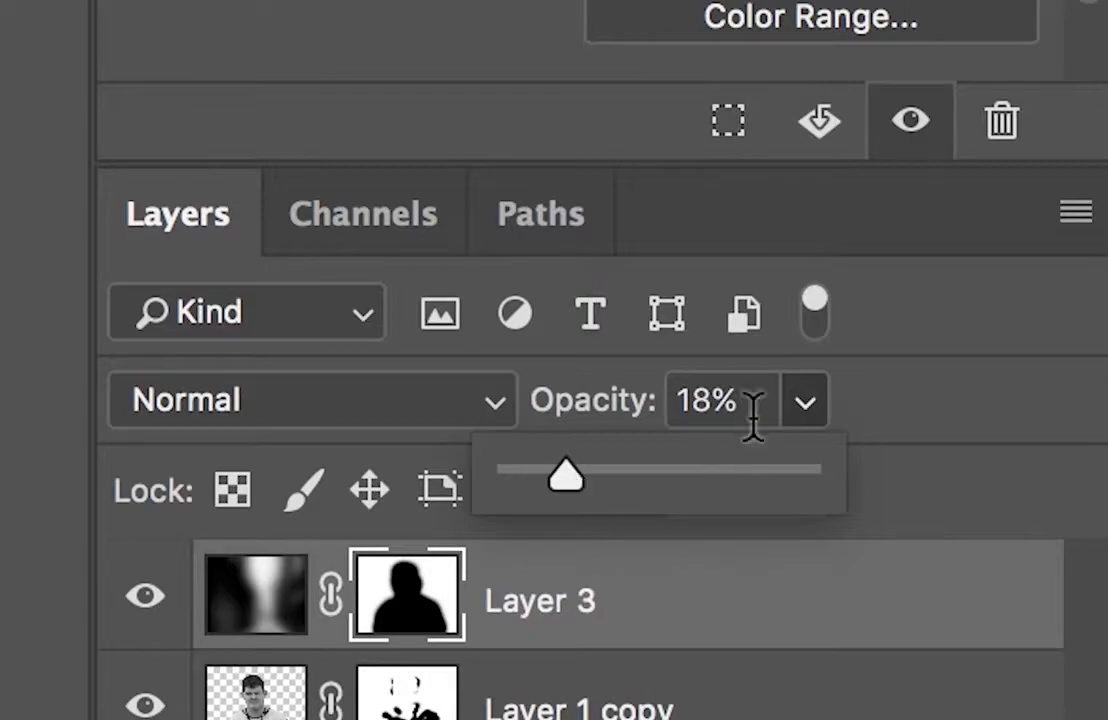
left_click(800, 418)
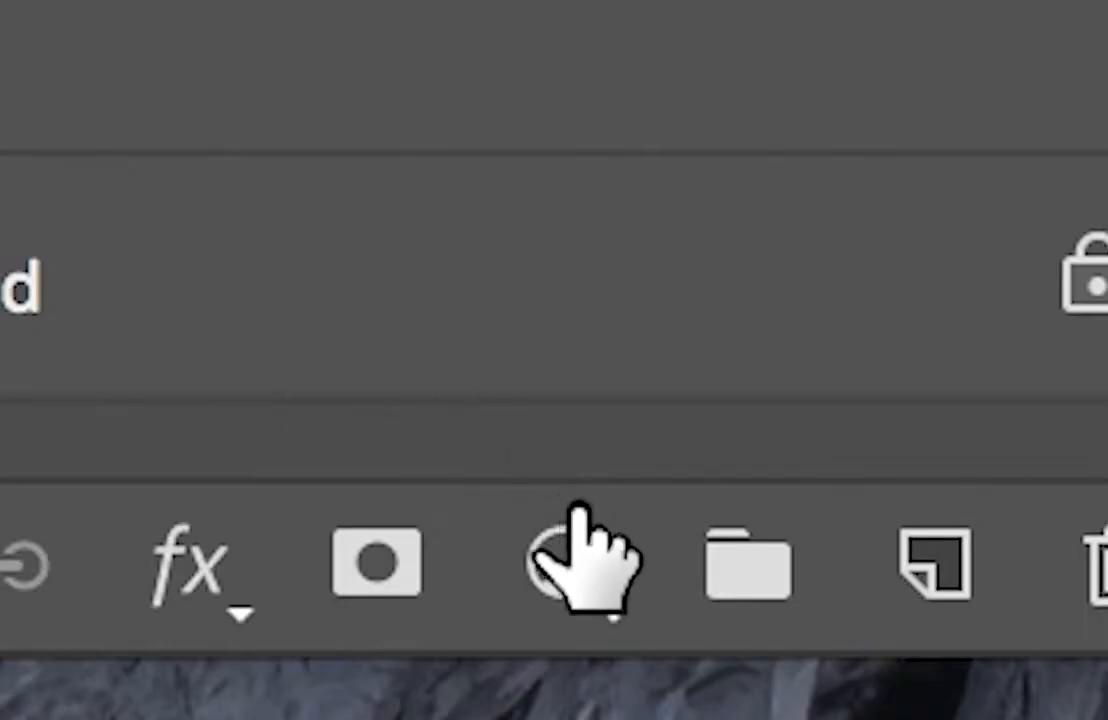
Add a Levels adjustment layer above Layer 3 with input levels of 6, 0.95 and 240.
left_click(1029, 714)
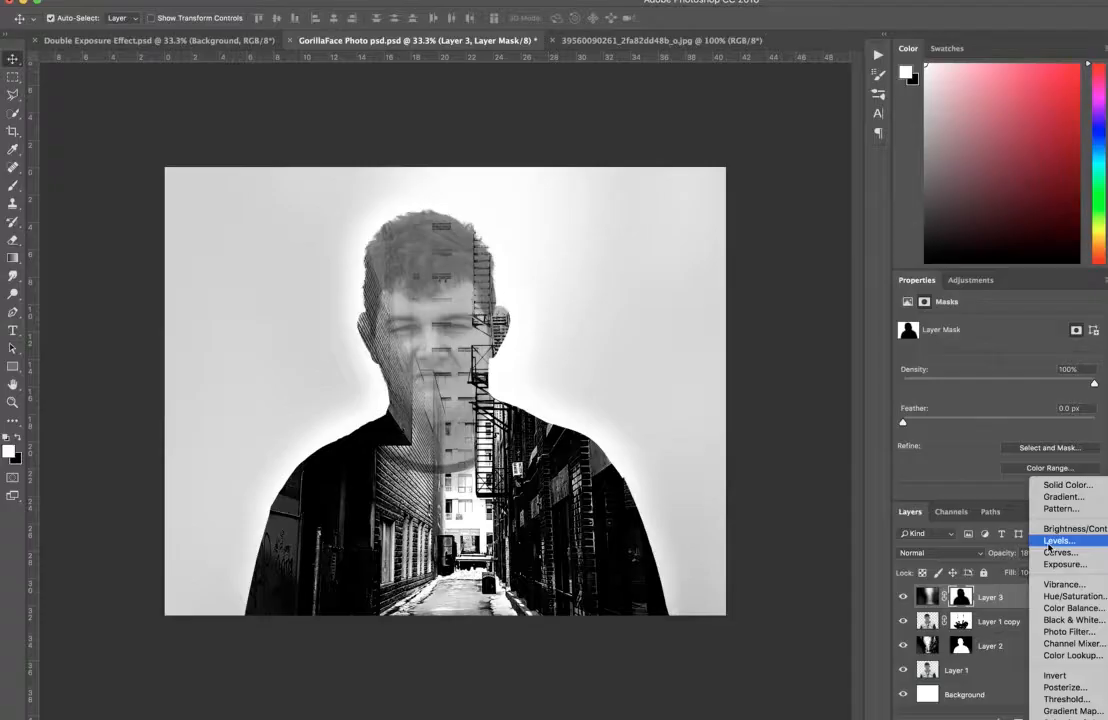
left_click(1047, 544)
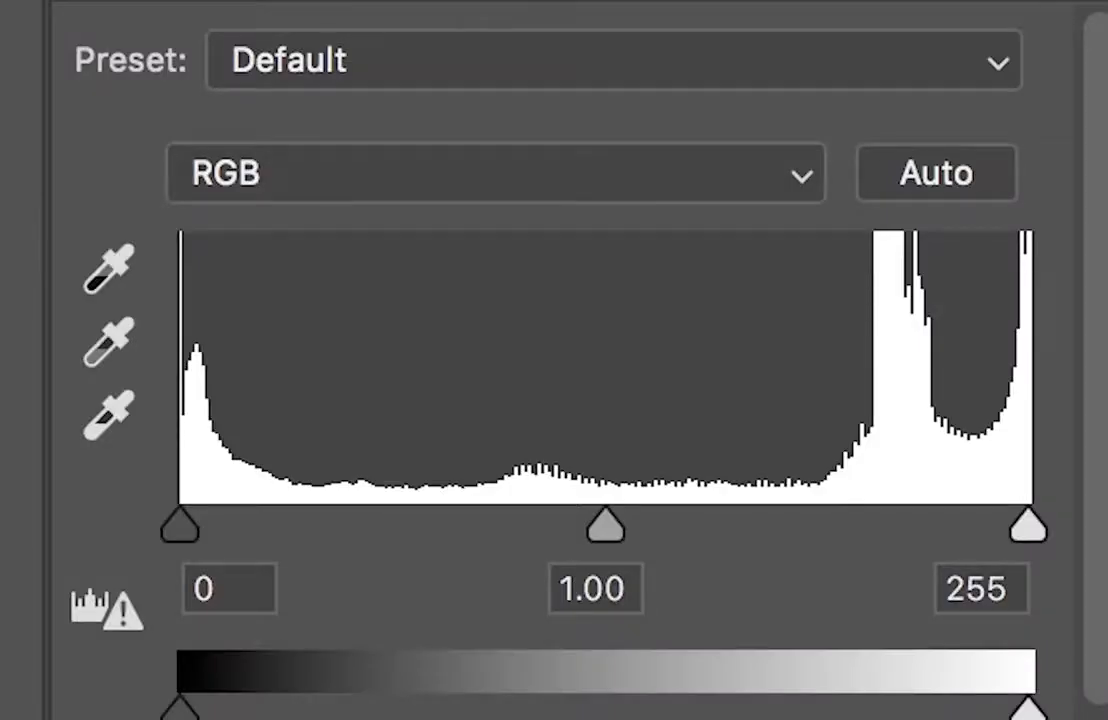
left_click_drag(1026, 530, 983, 532)
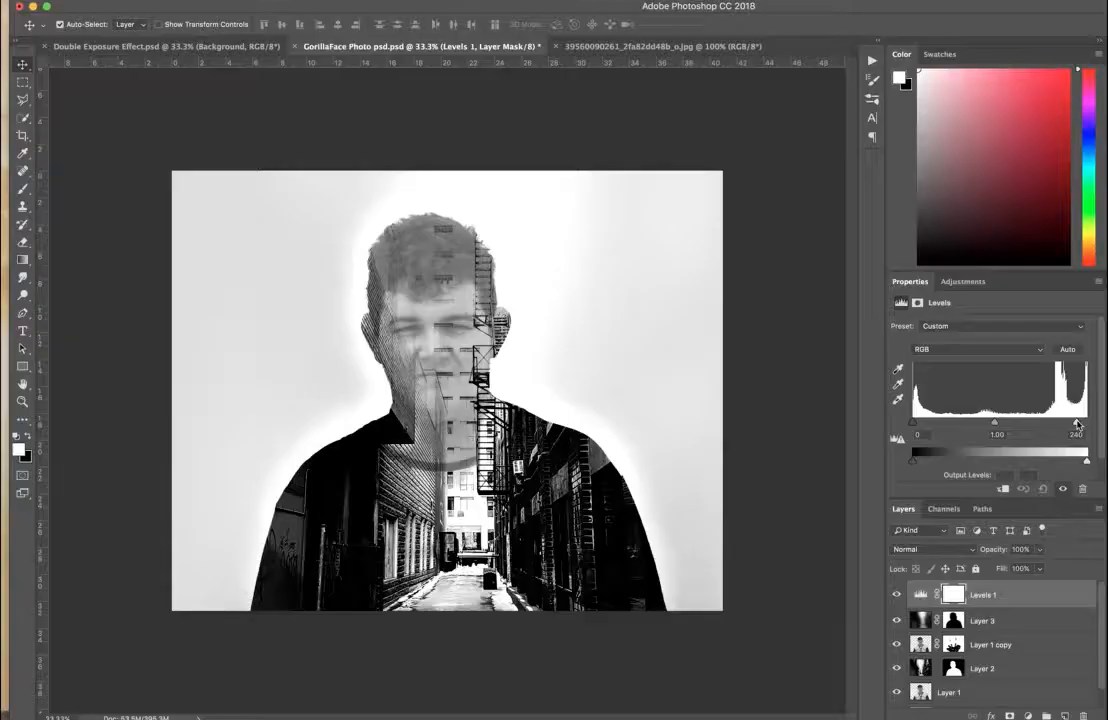
left_click_drag(916, 428, 924, 425)
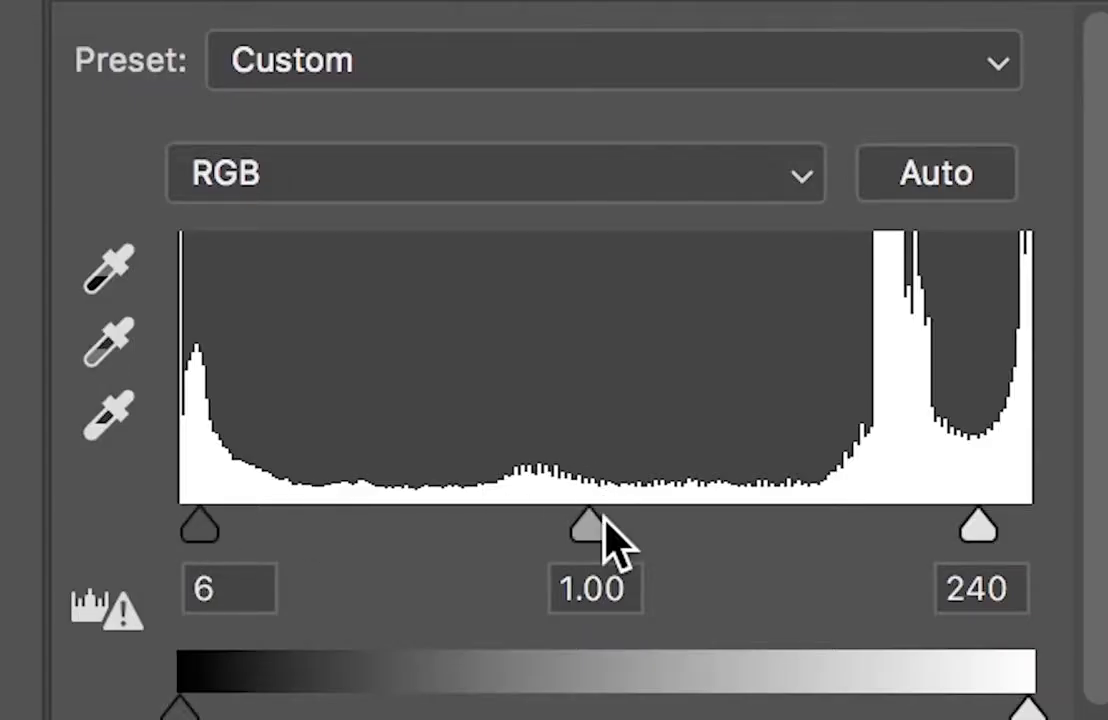
mouse_move(600, 524)
left_mouse_down()
mouse_move(618, 514)
mouse_move(603, 526)
left_mouse_up()
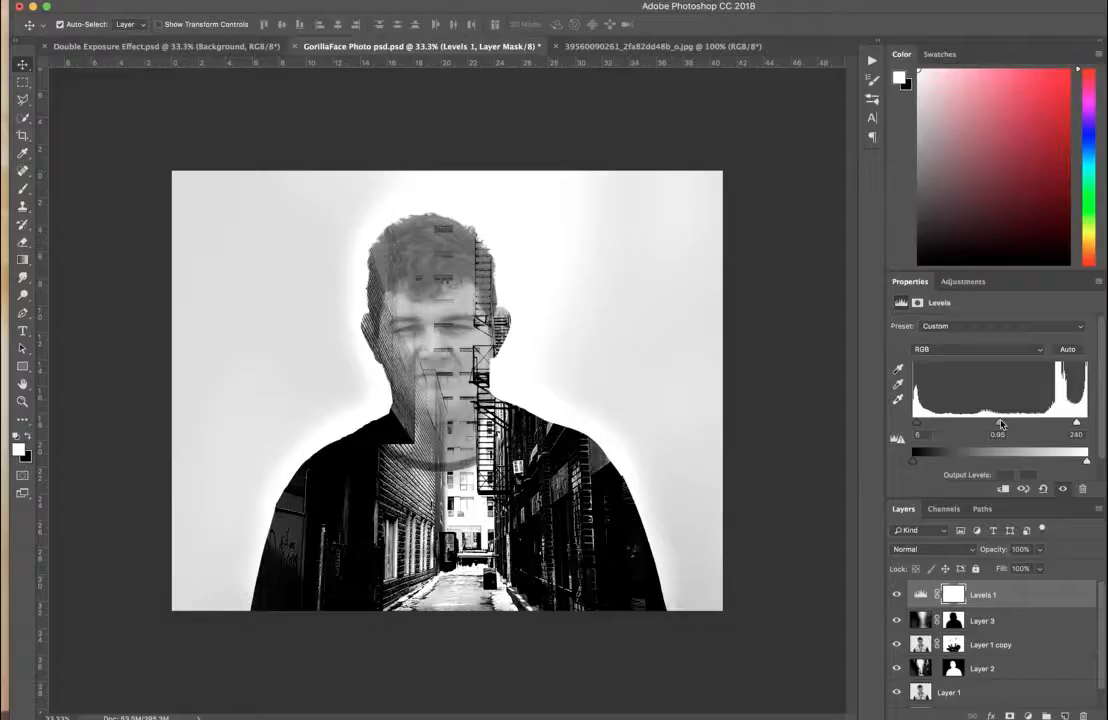